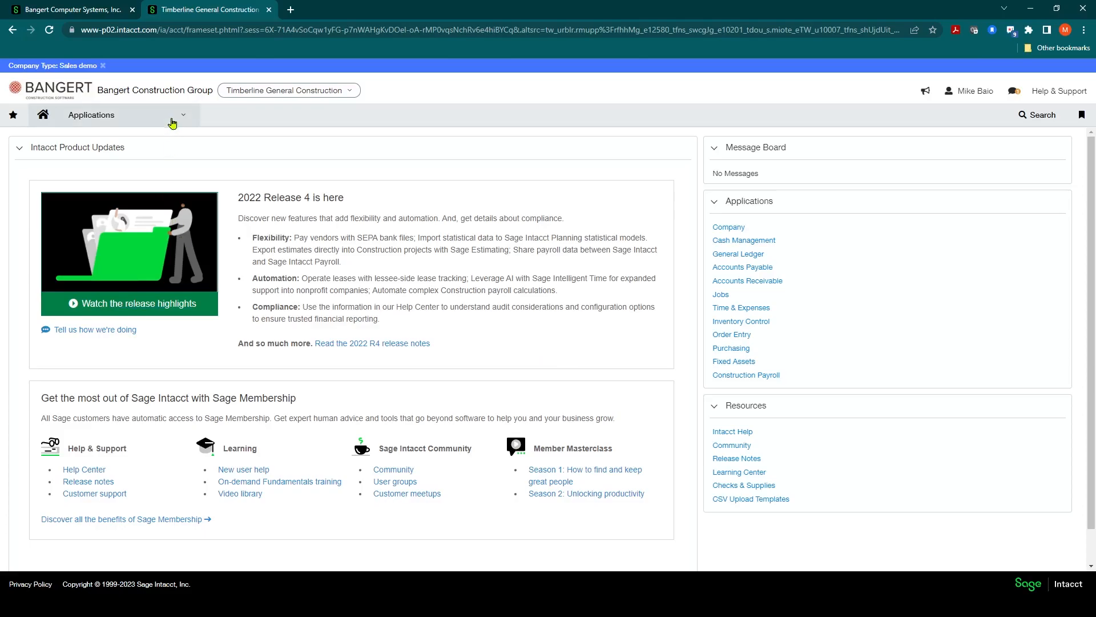
- Open the System Pay Modifiers list in Construction Payroll and create a new pay modifier
click(172, 121)
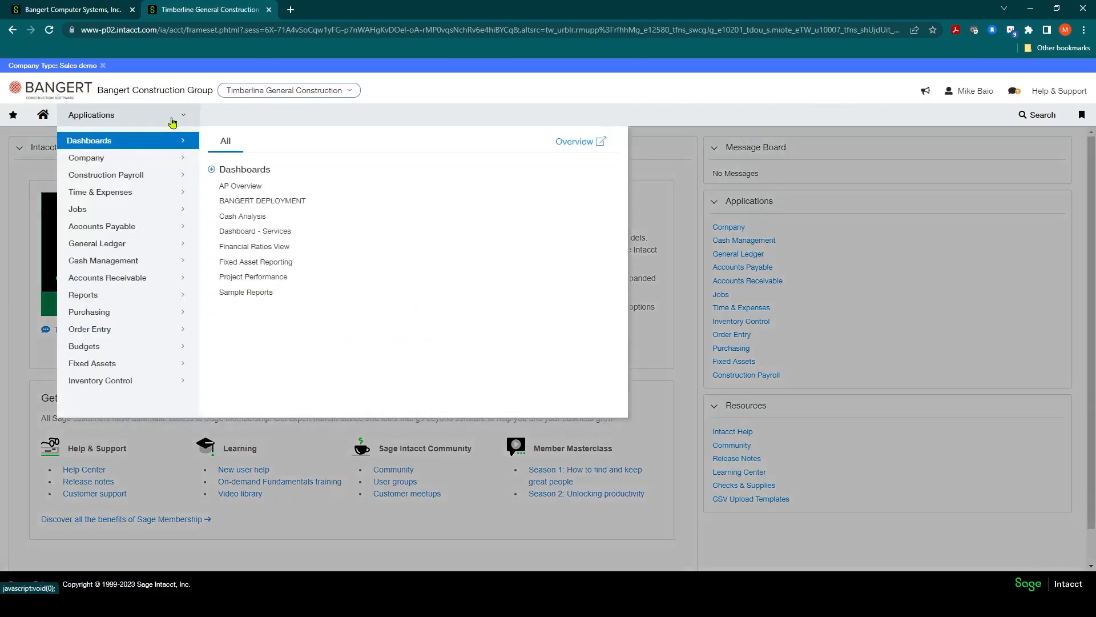
mouse_move(161, 174)
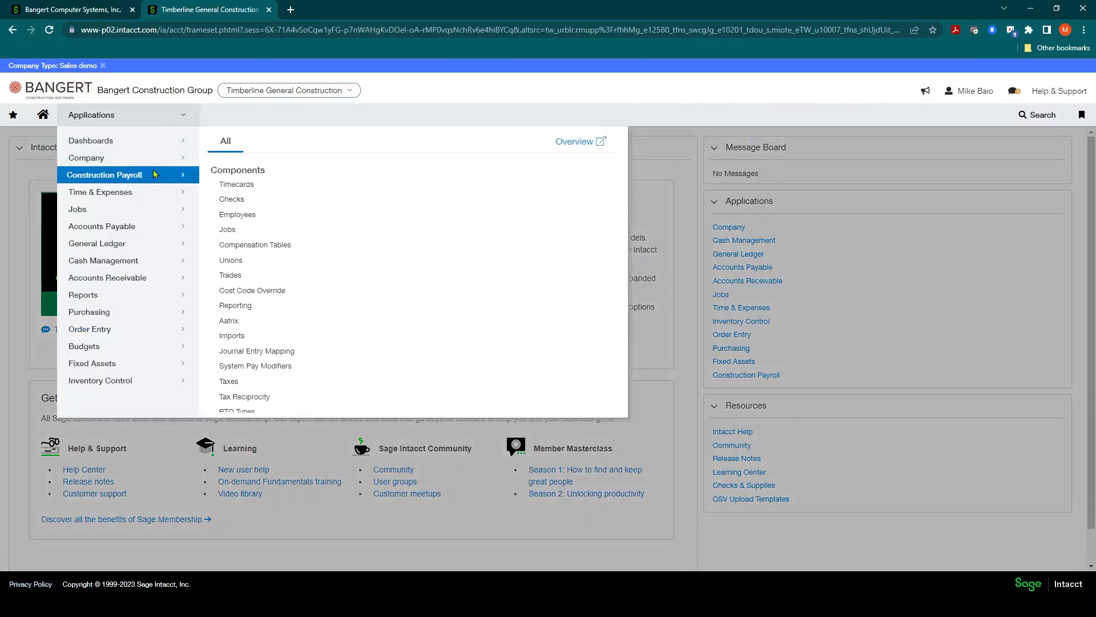
click(256, 367)
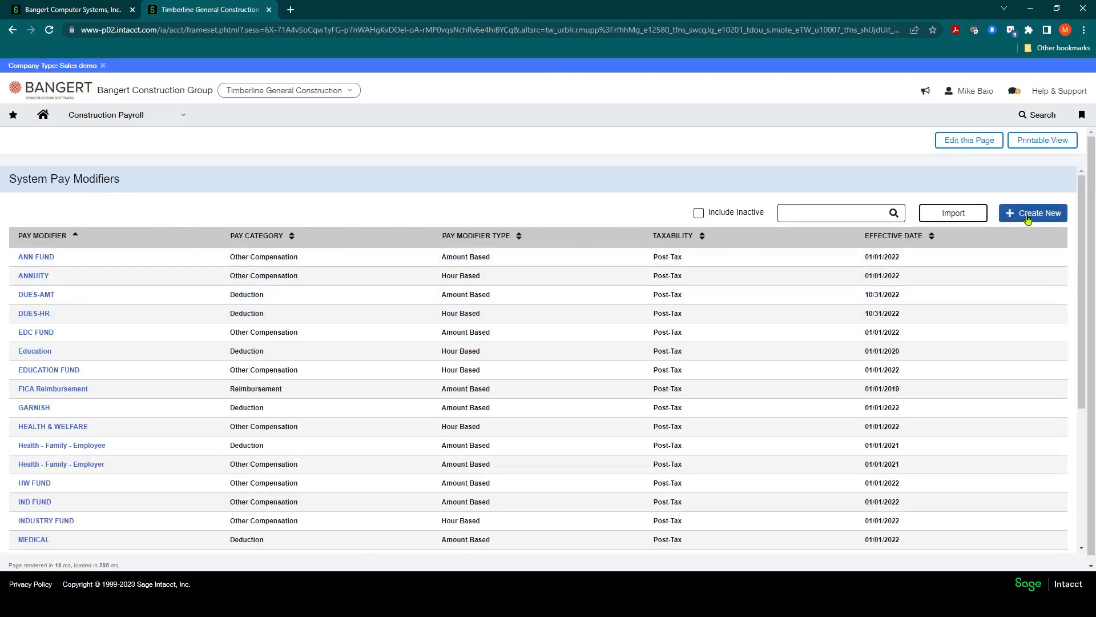
click(1027, 218)
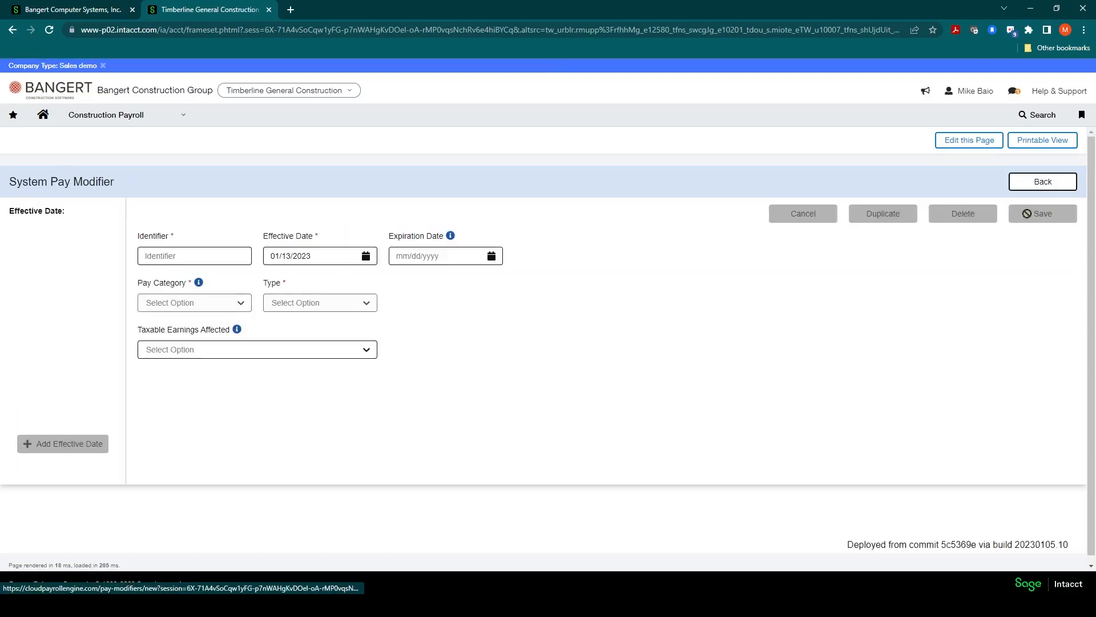
- Enter 401 K as the identifier of the new system pay modifier
click(199, 257)
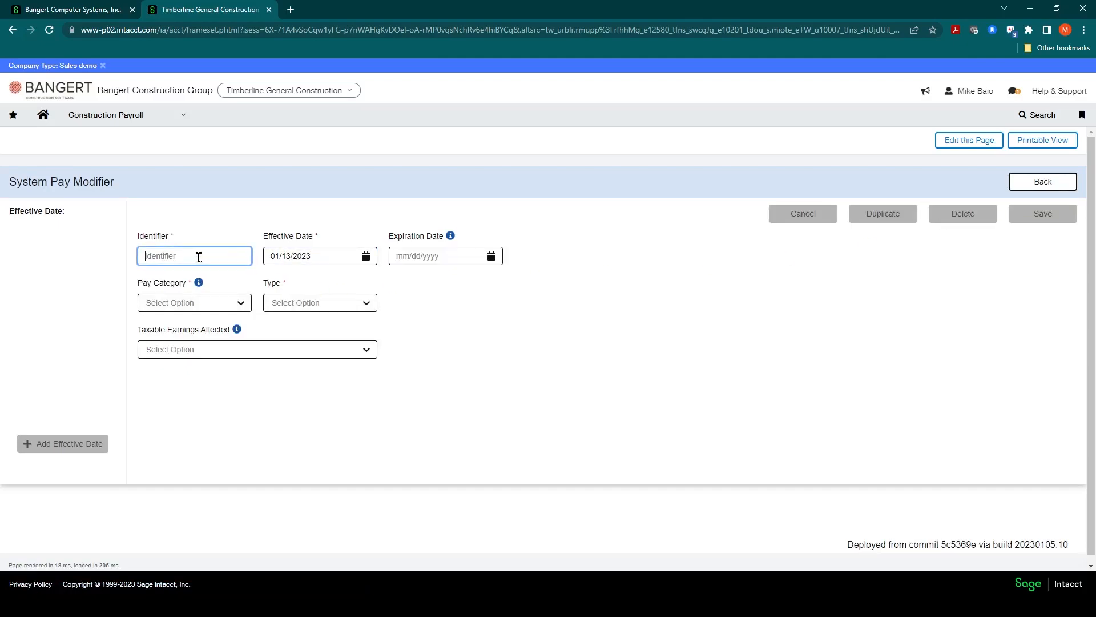
text(401)
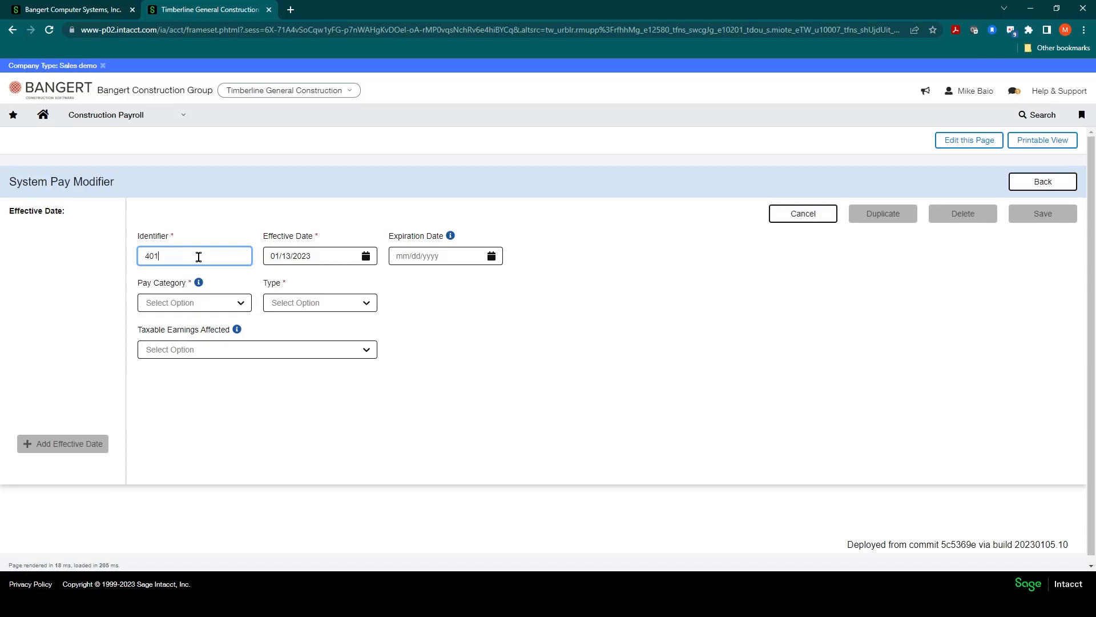
text( K)
key(Tab)
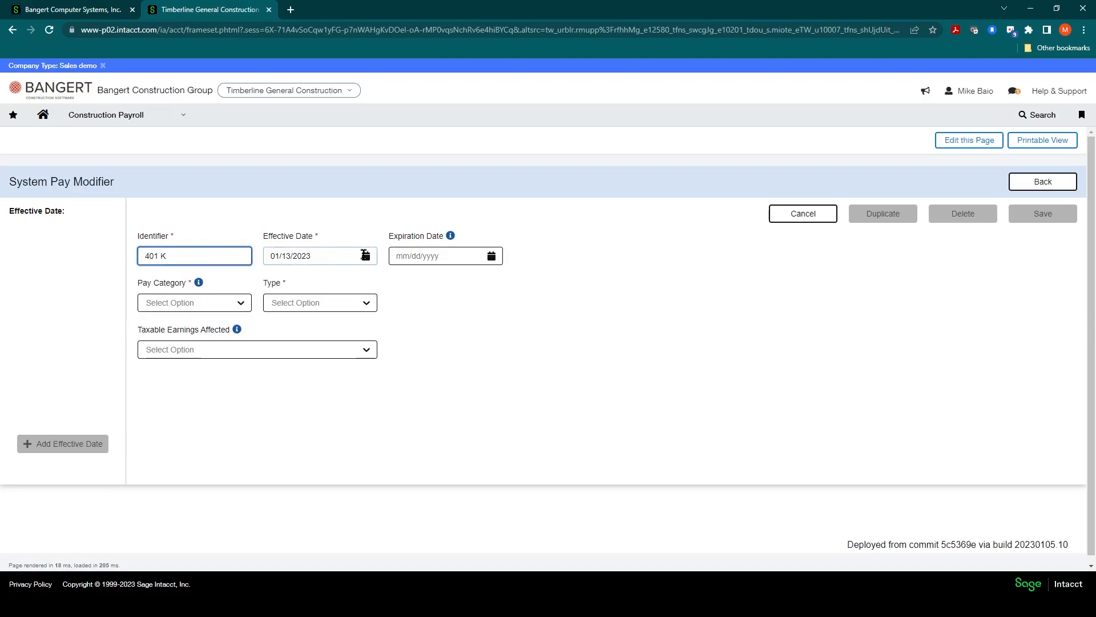
- Set the pay modifier's effective date to 01/01/2023 and its pay category to 401k
click(366, 256)
click(279, 307)
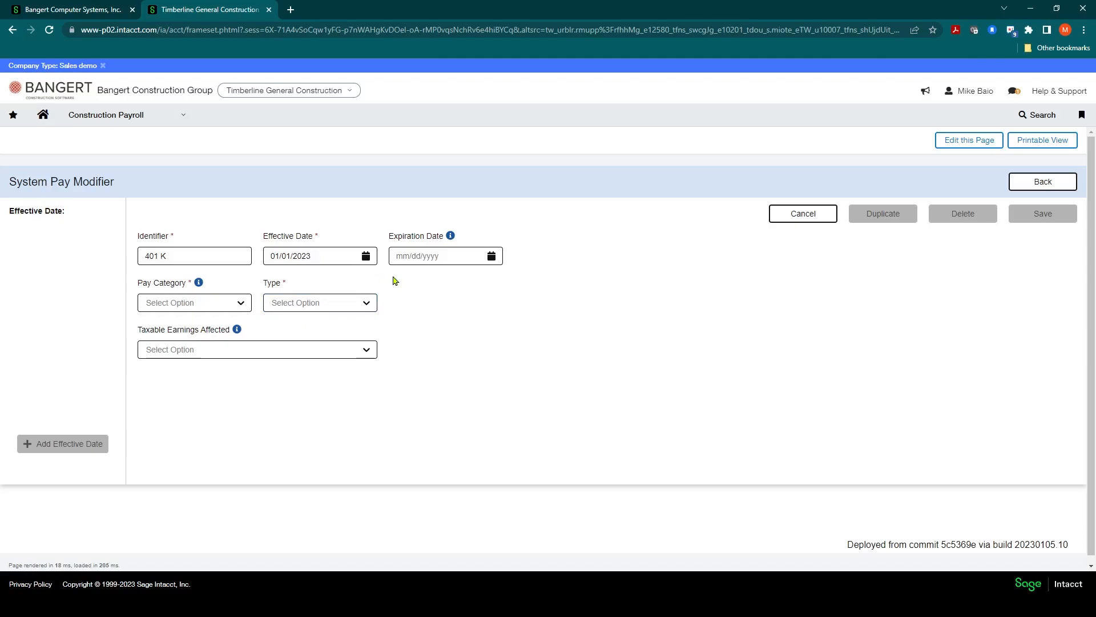
click(243, 305)
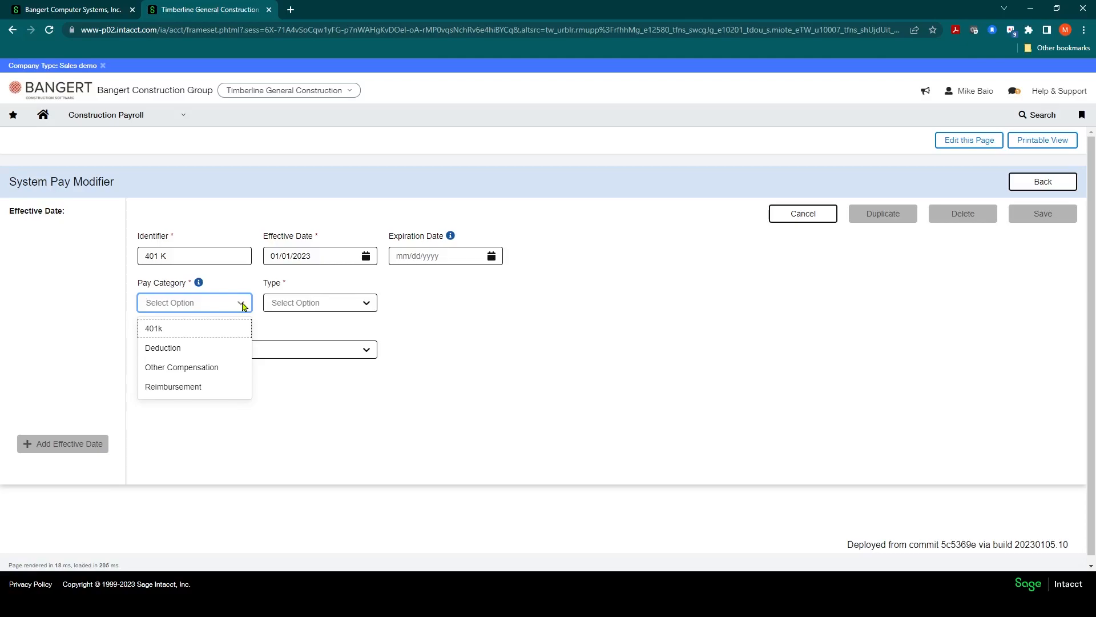
click(156, 333)
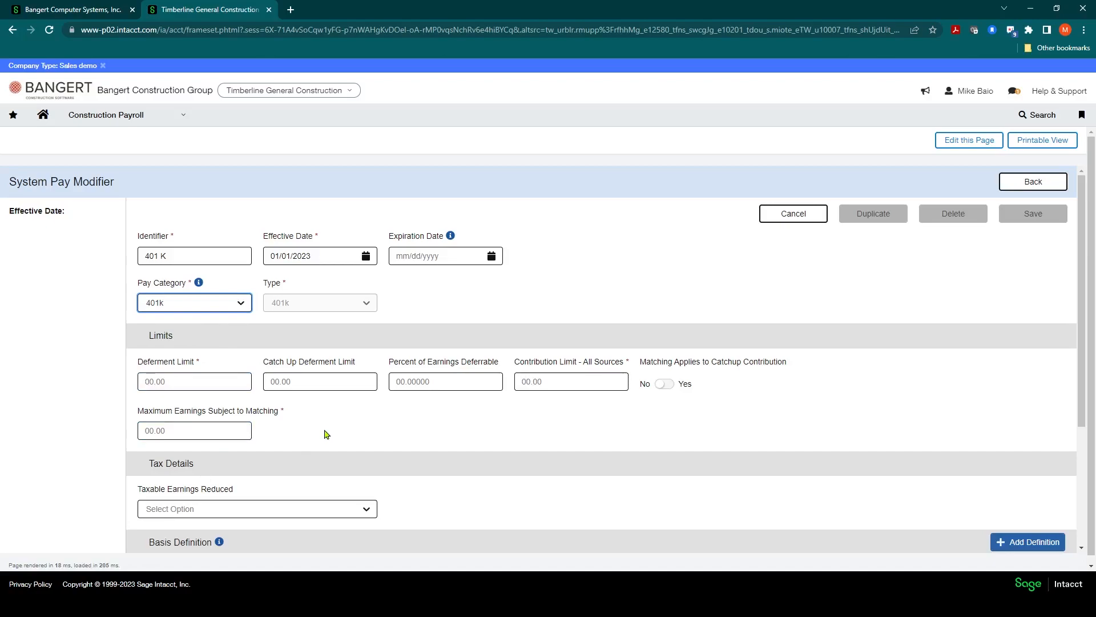
- Set both the Deferment Limit and the Contribution Limit - All Sources to 22,500
click(210, 378)
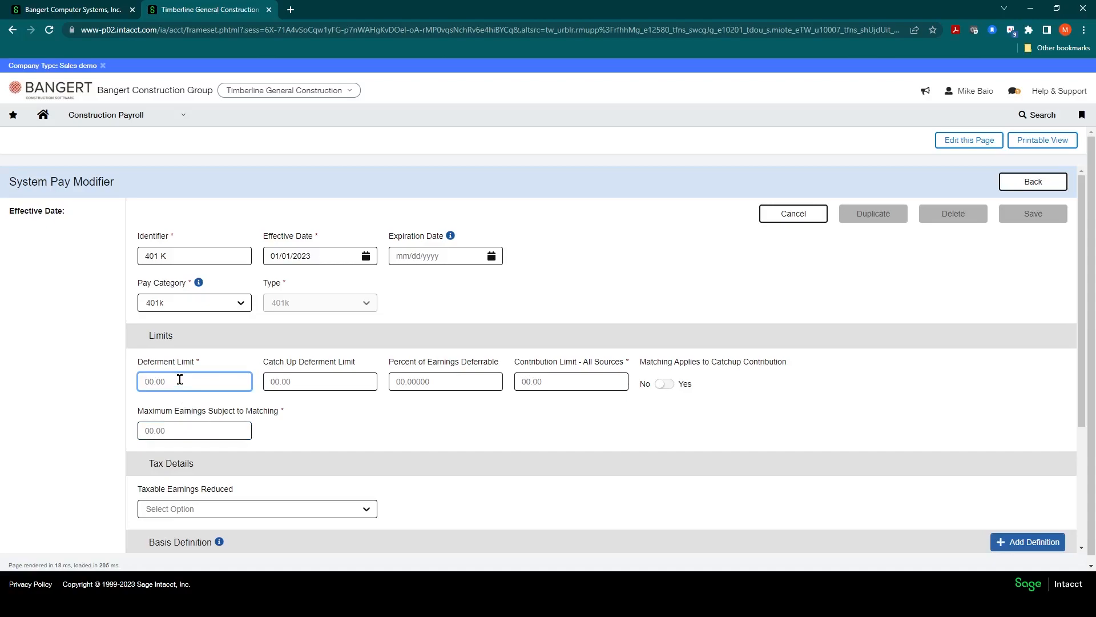
text(22,500)
key(Tab)
key(Tab)
key(Tab)
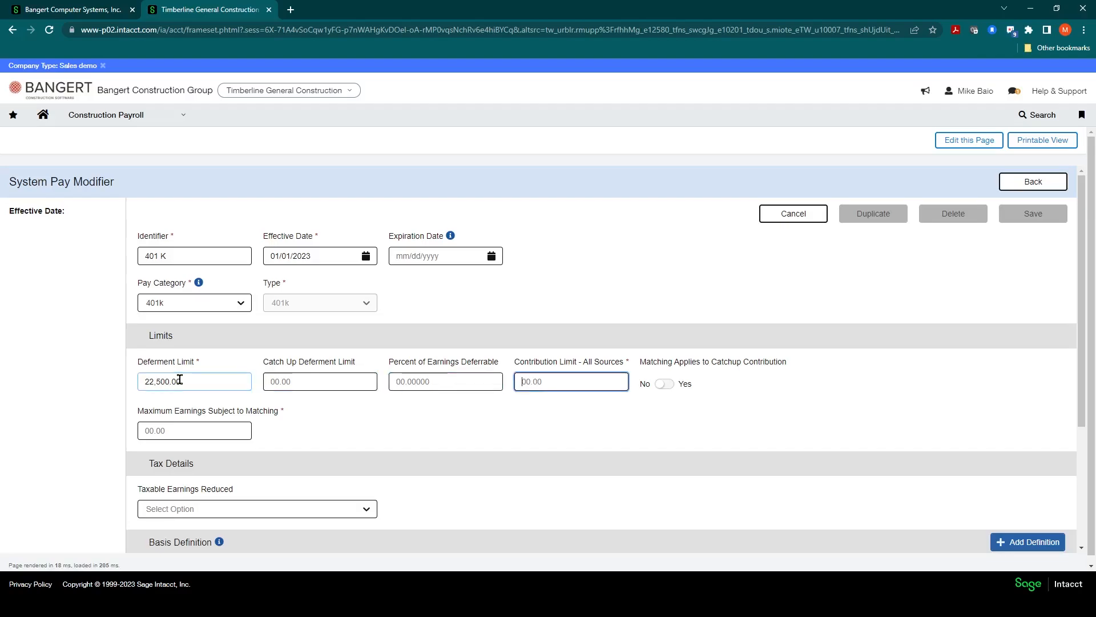
text(22500)
- Set the Maximum Earnings Subject to Matching to 160,200
click(184, 429)
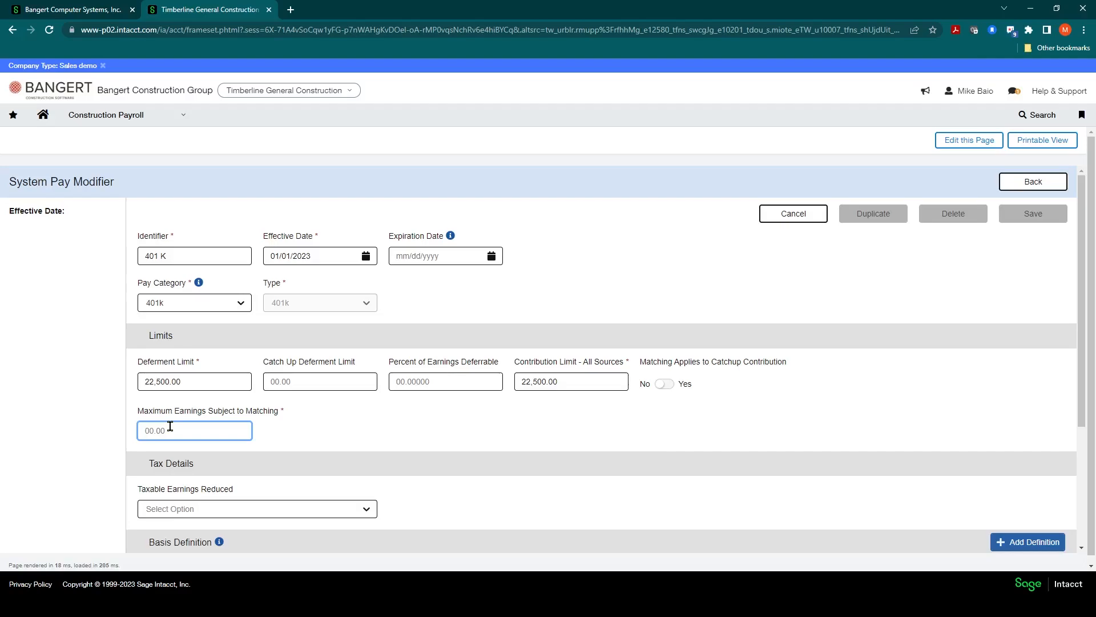
text(160,)
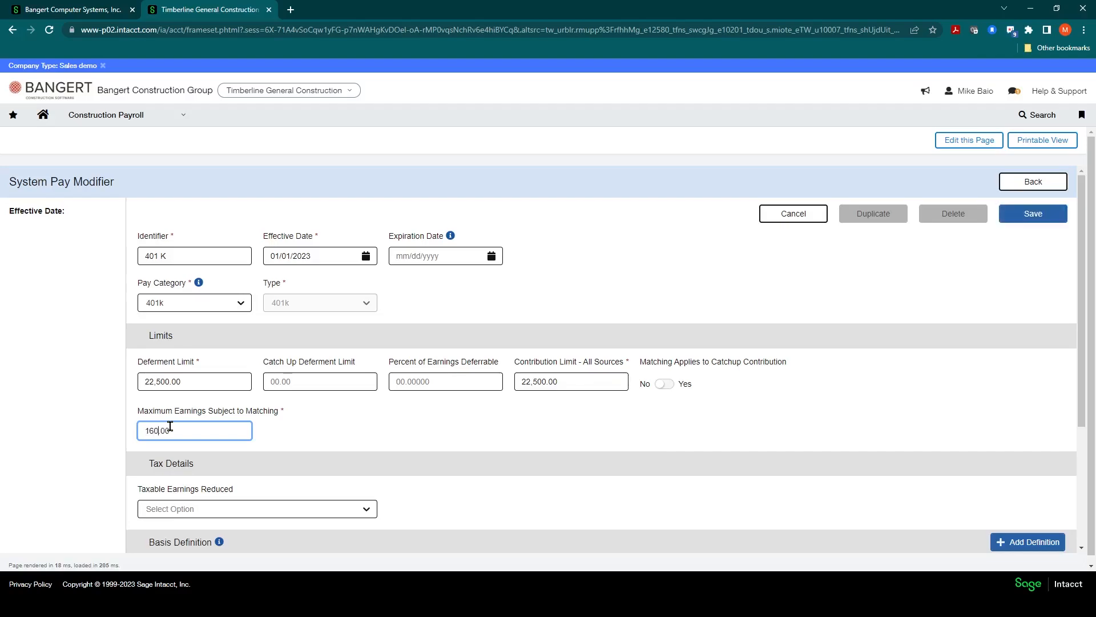
text(200)
key(Tab)
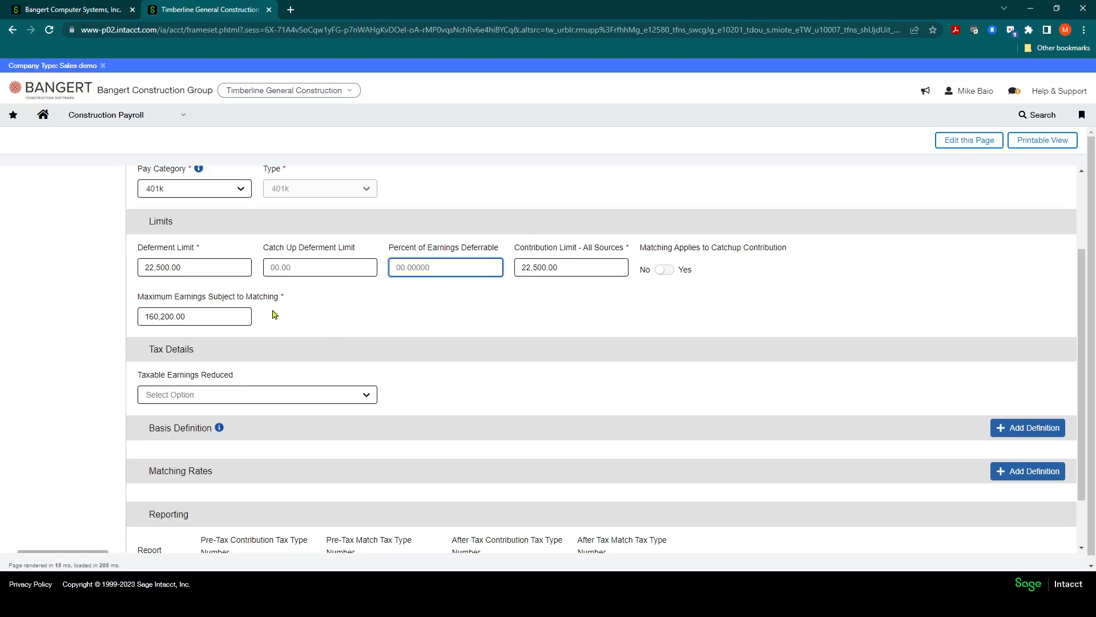
- Add US-FIT to the Taxable Earnings Reduced selection in the tax details
scroll(179, 293, down, 1)
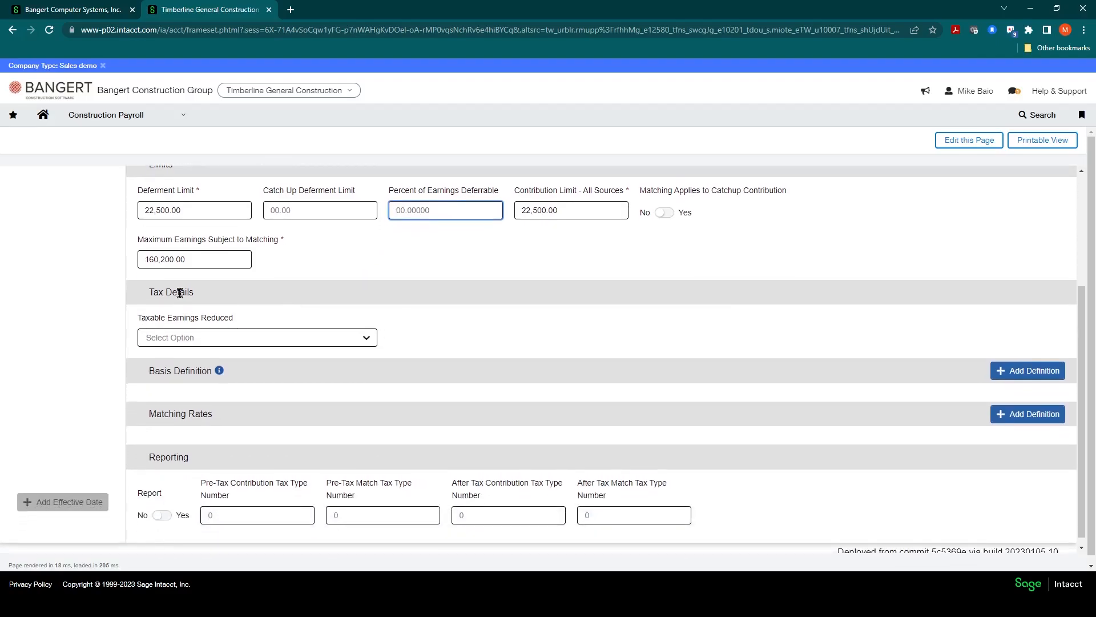
click(206, 338)
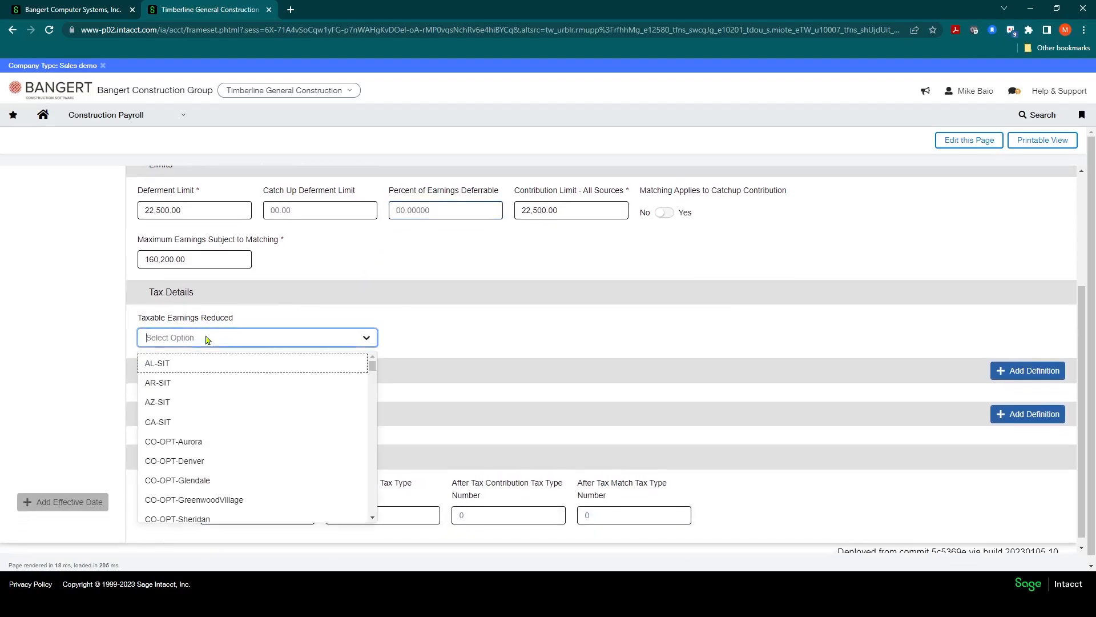
click(257, 313)
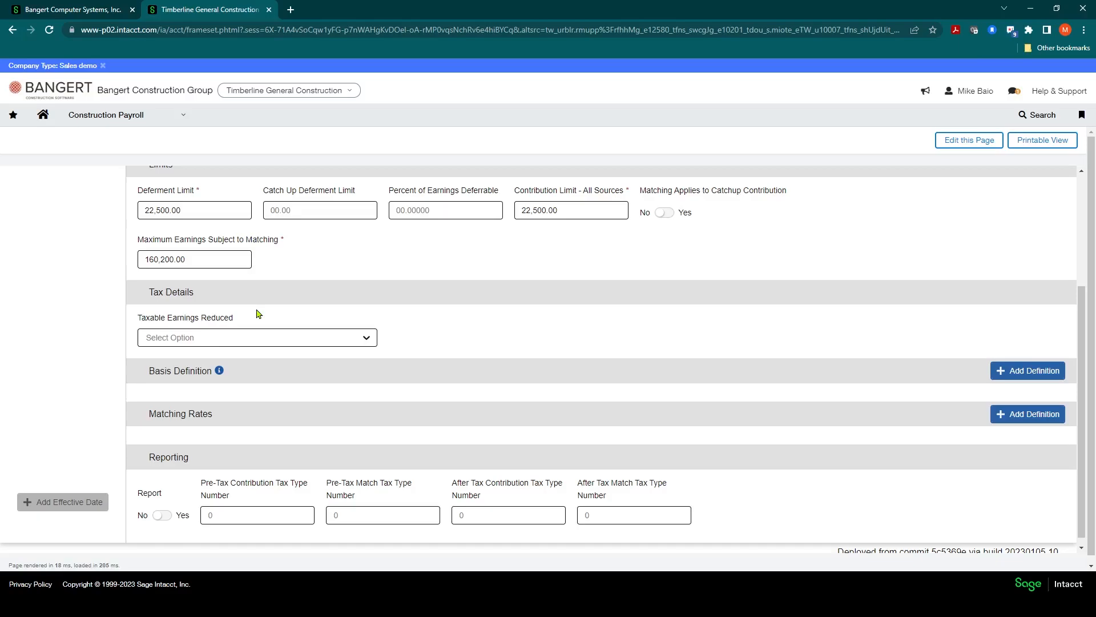
click(261, 342)
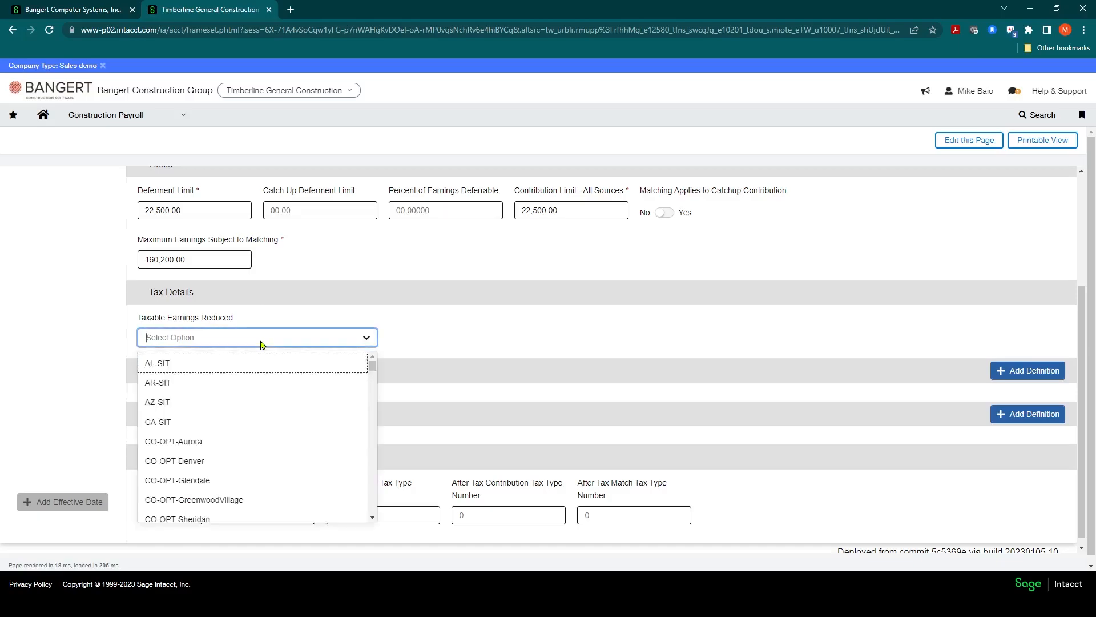
text(fit)
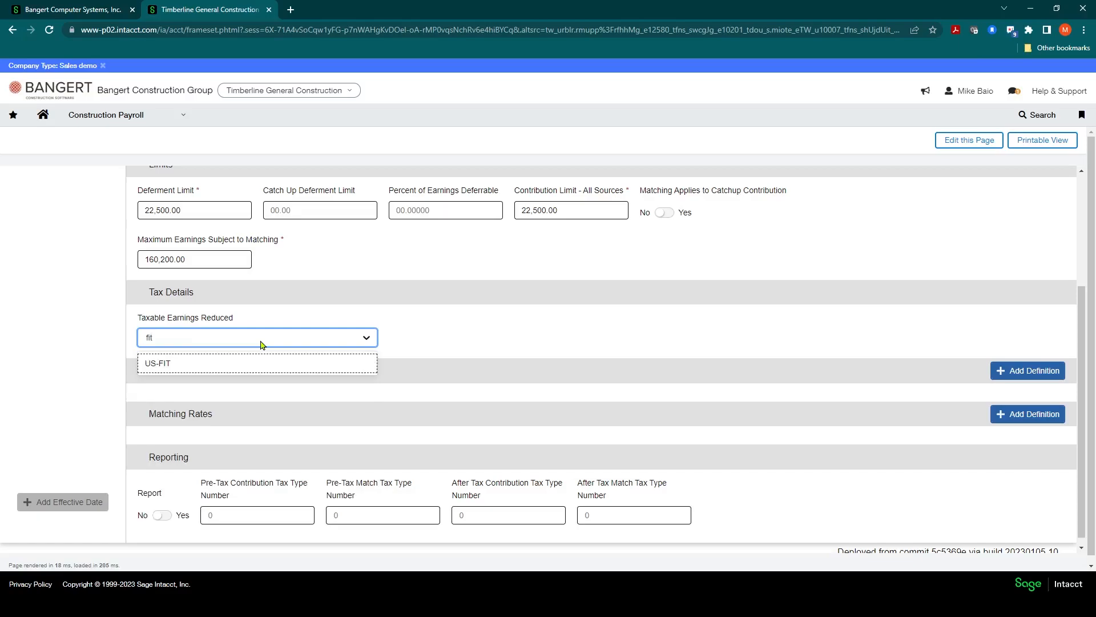
click(184, 369)
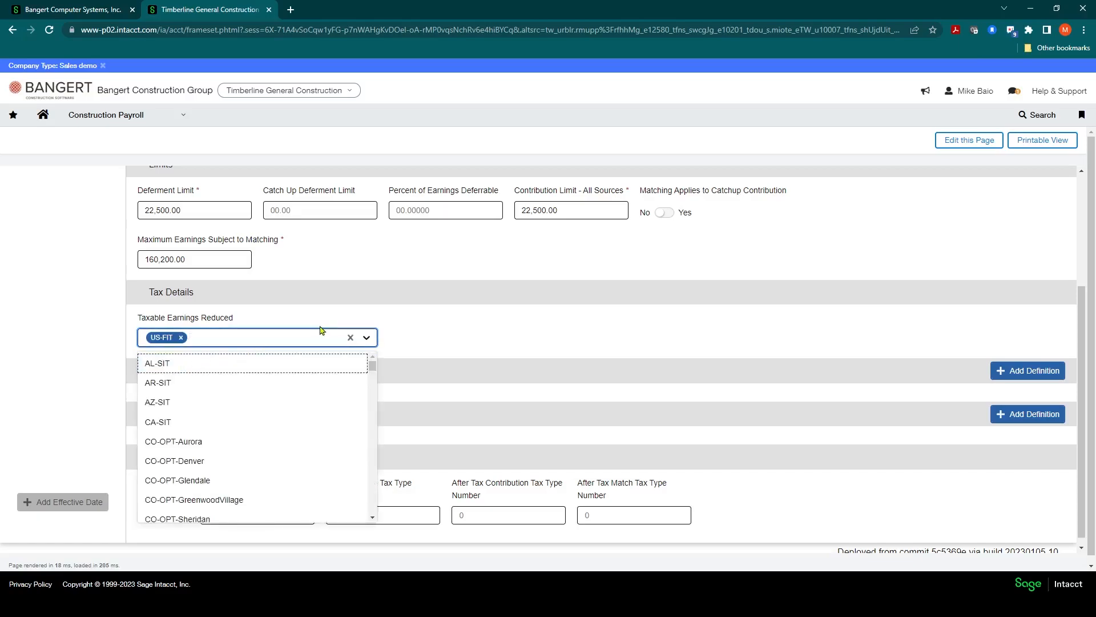
- Add IA-SIT as a second tax in the Taxable Earnings Reduced selection
text(sit)
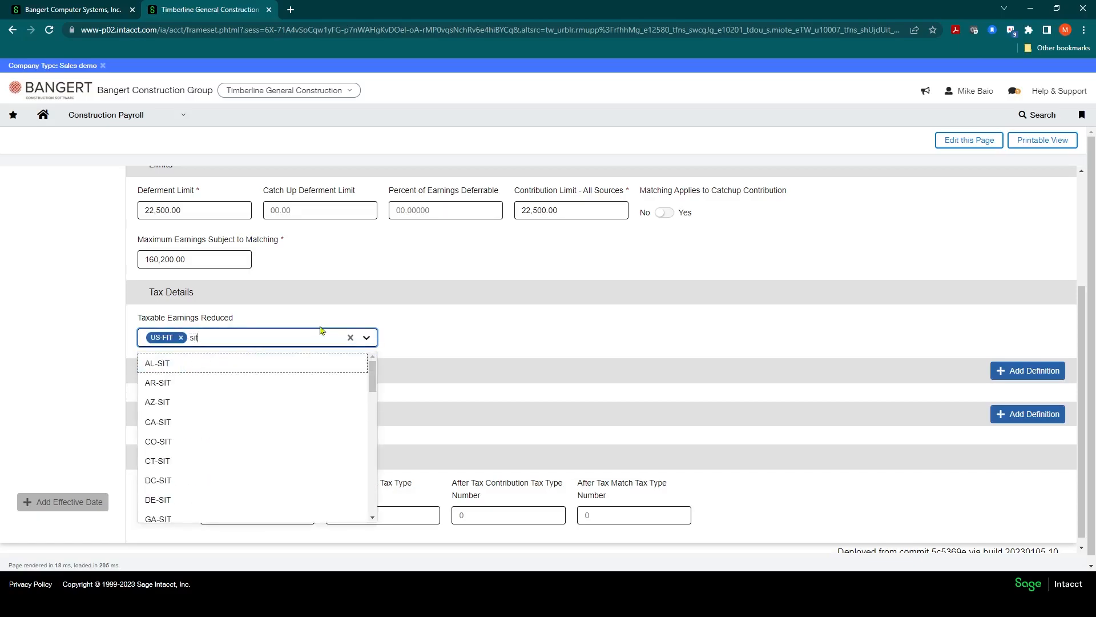
key(BackSpace)
key(BackSpace)
text(ia)
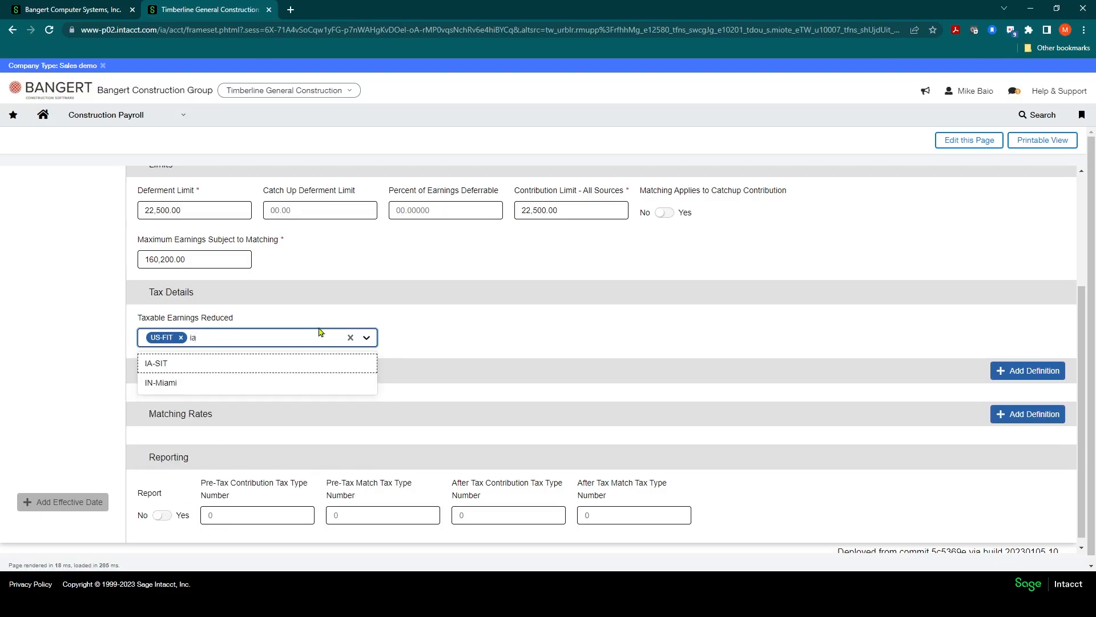
click(164, 366)
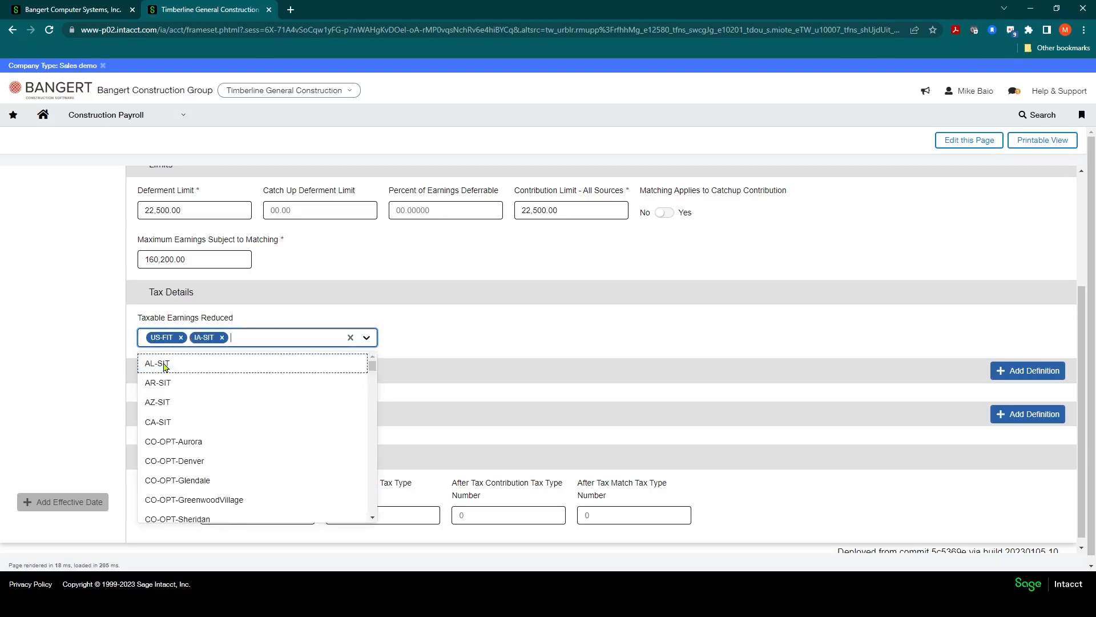
click(273, 315)
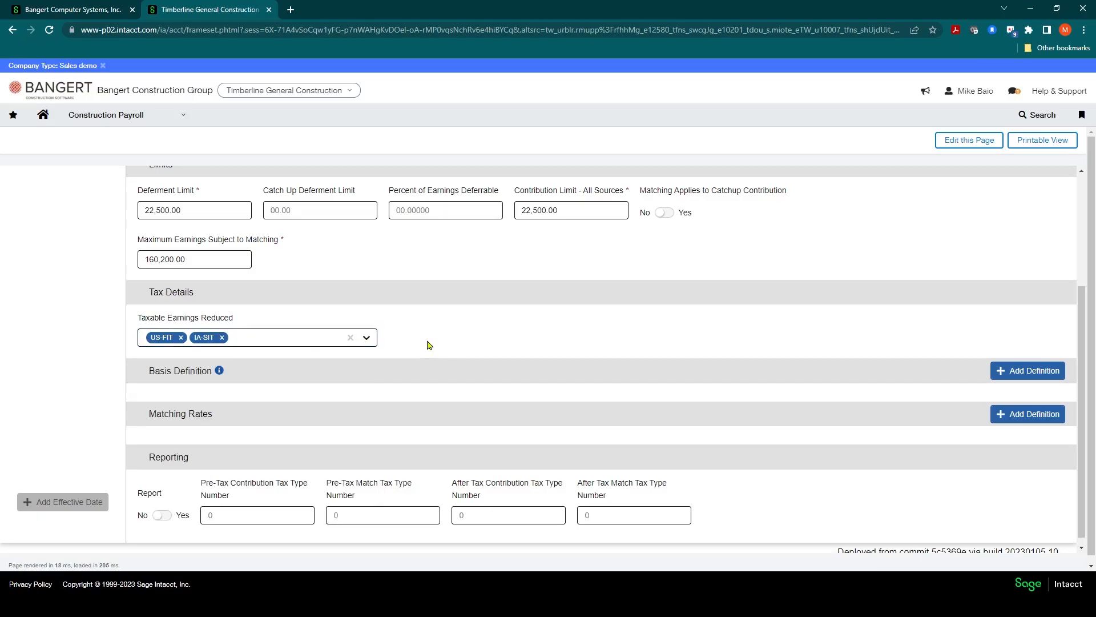
- Add a basis definition with Timecard Earnings as its contribution type
click(1005, 376)
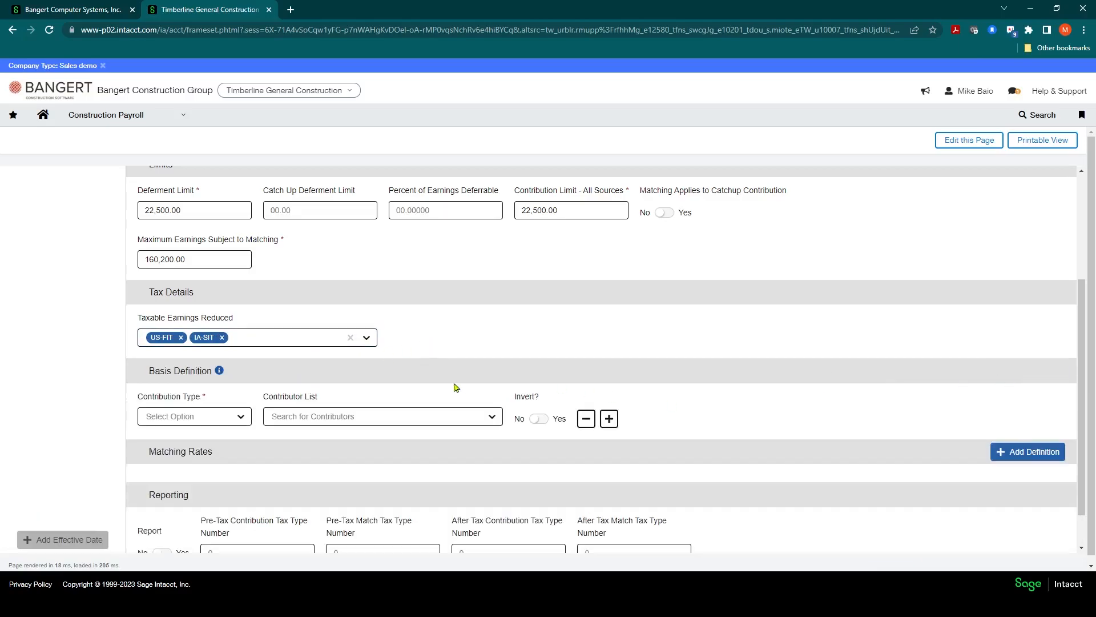
click(239, 419)
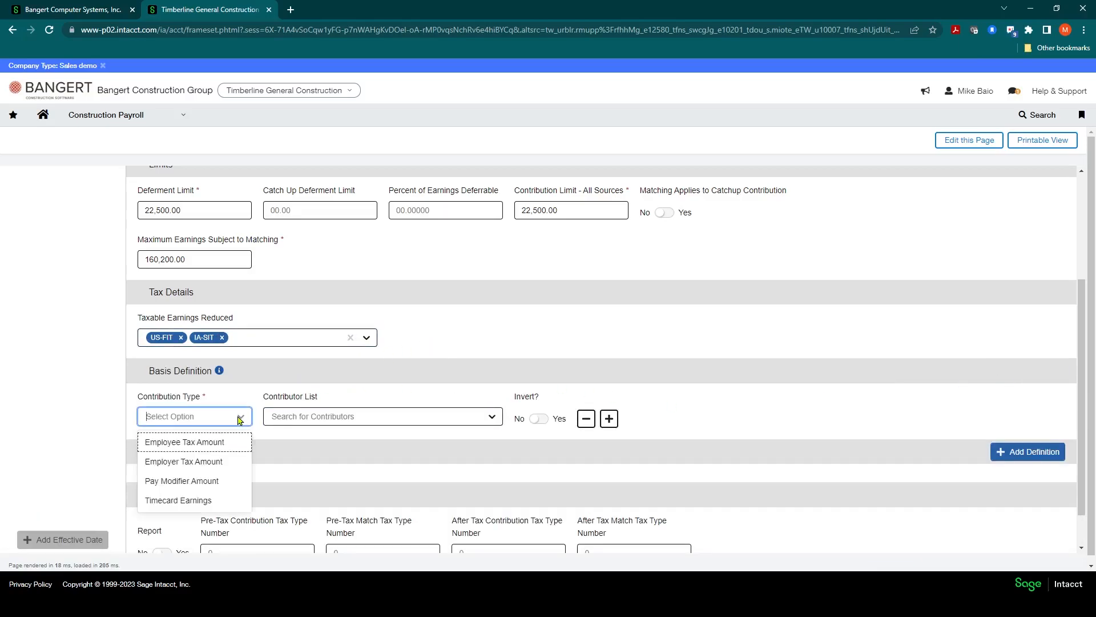
click(183, 503)
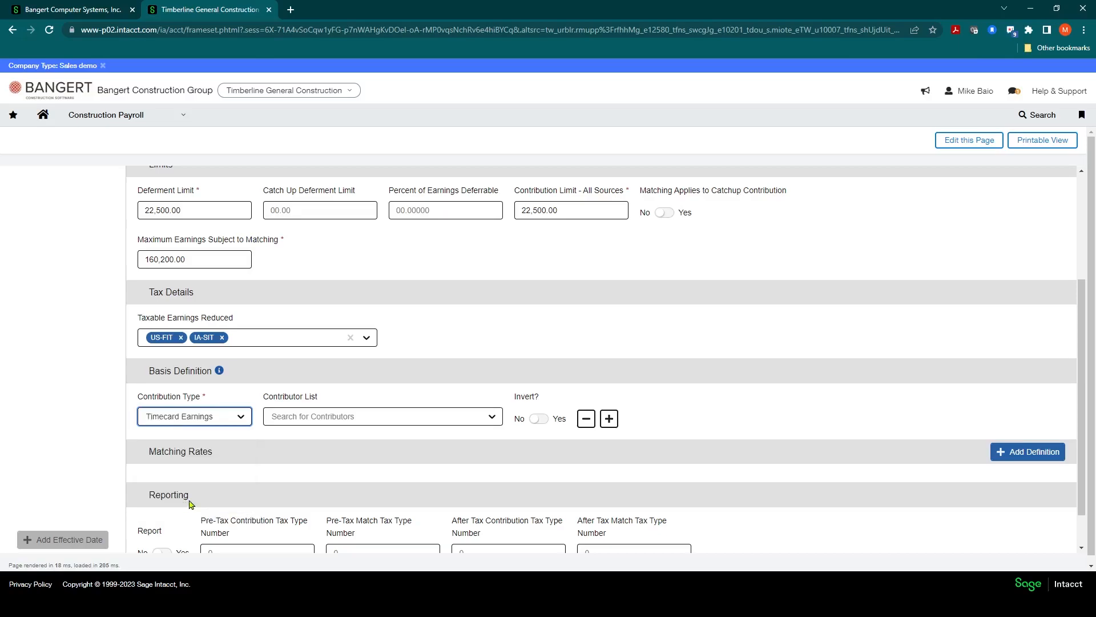
- Add a matching rate definition with a Matching Rate of 100 and a Maximum Deferral Rate of 4
scroll(627, 394, down, 1)
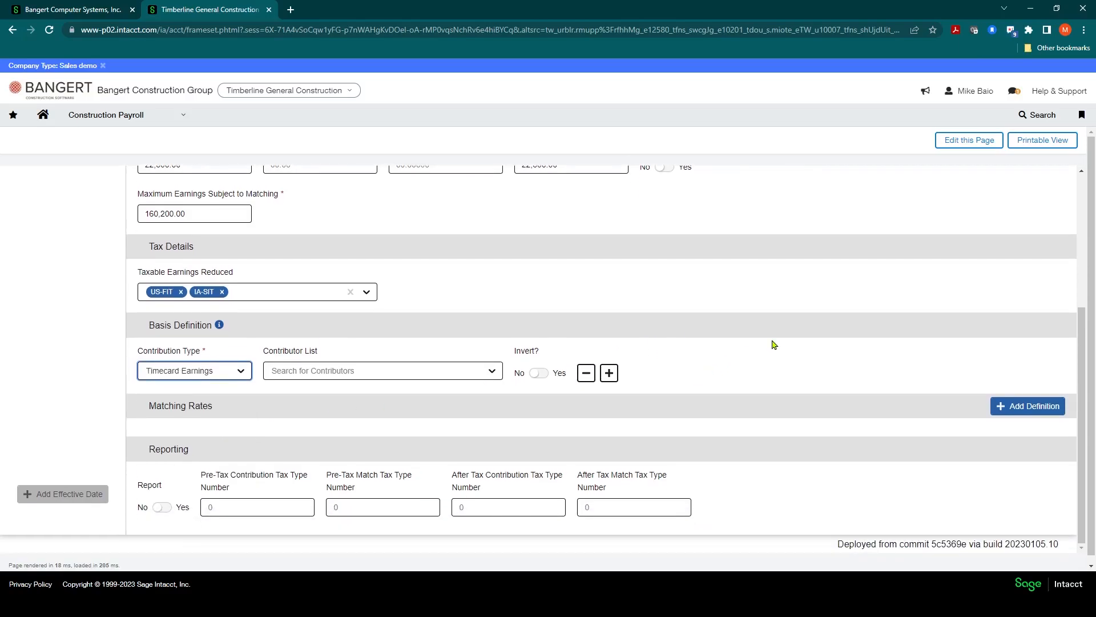
click(209, 405)
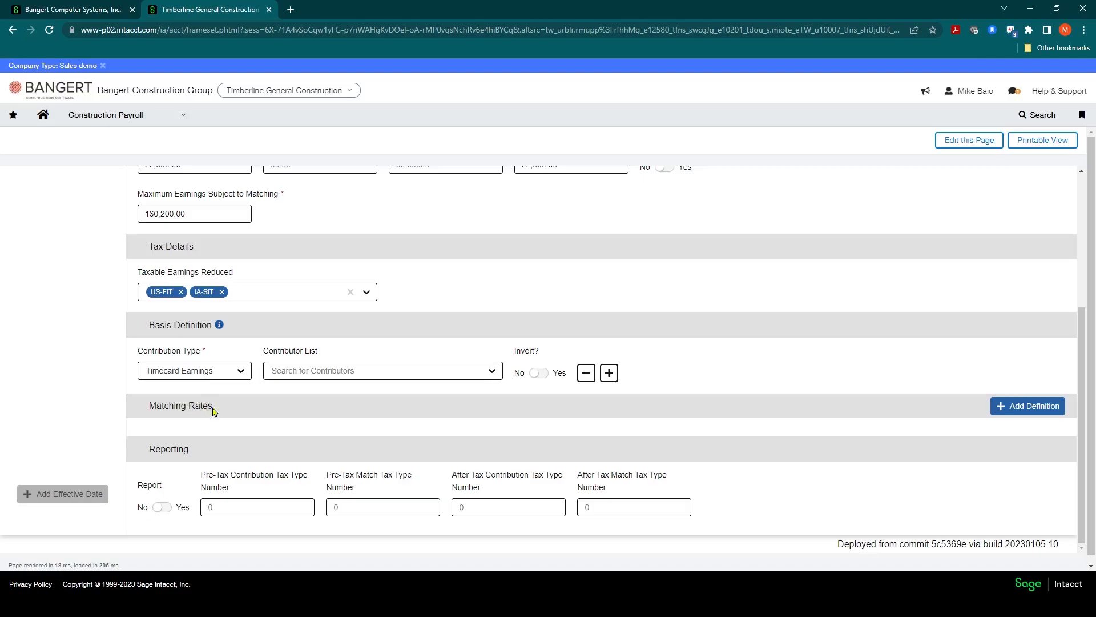
click(997, 409)
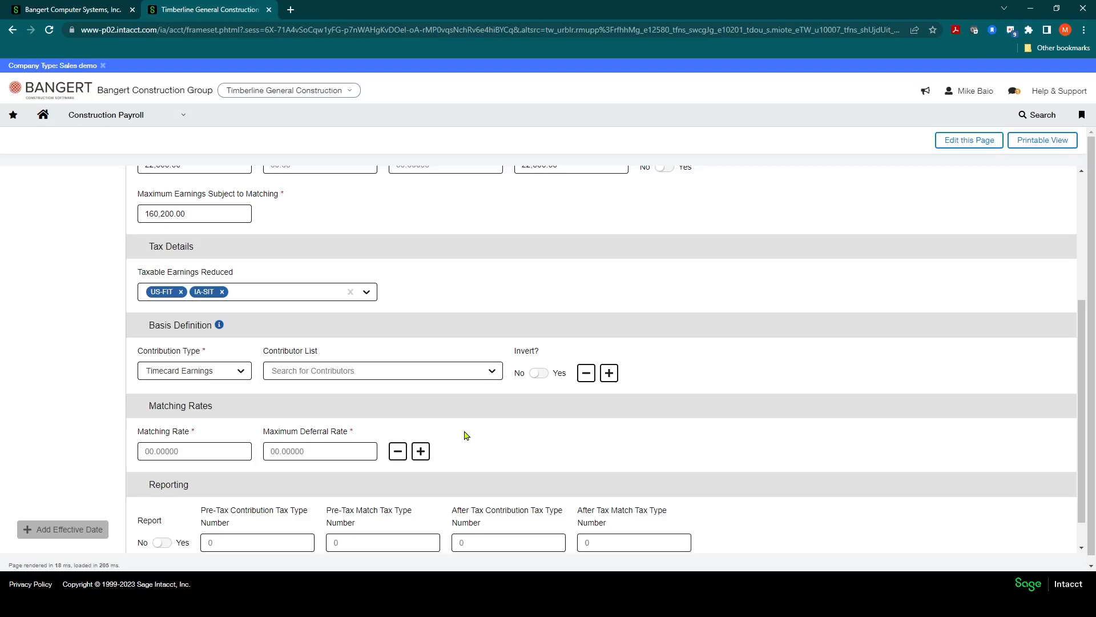
click(189, 451)
text(100)
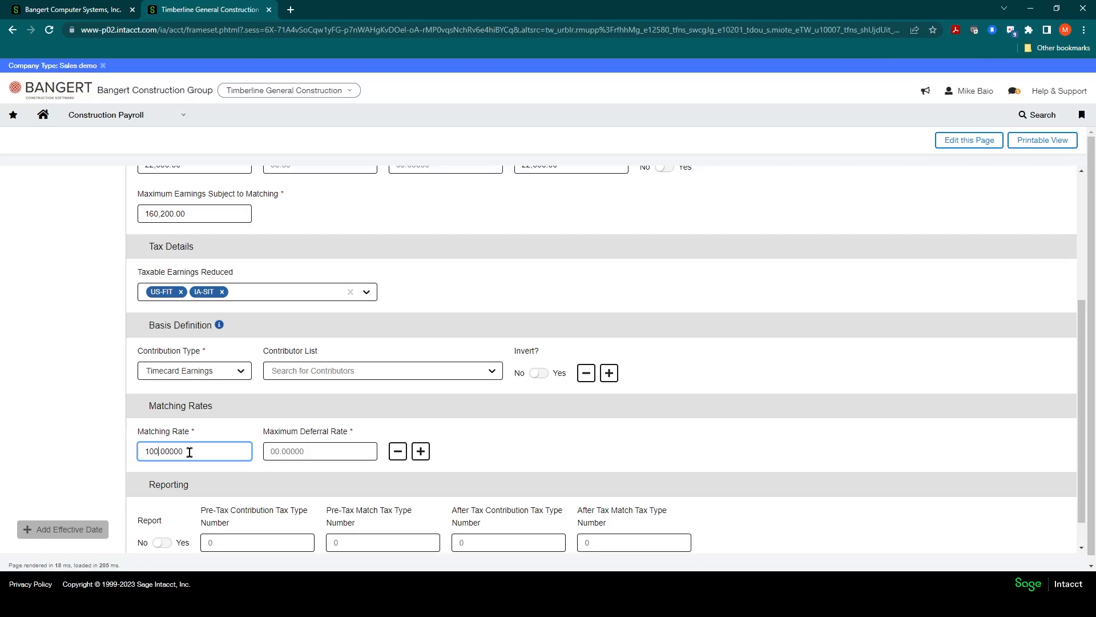
click(289, 450)
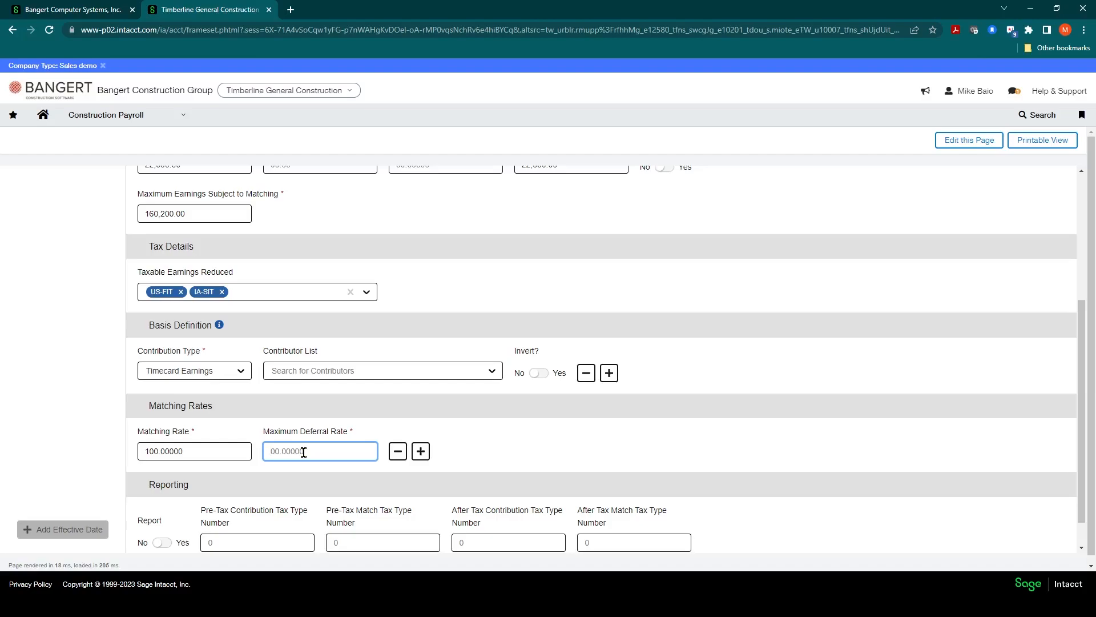
text(4)
click(500, 448)
- Change the Matching Rate in the matching rate definition to 50
click(191, 450)
drag(191, 449, 140, 450)
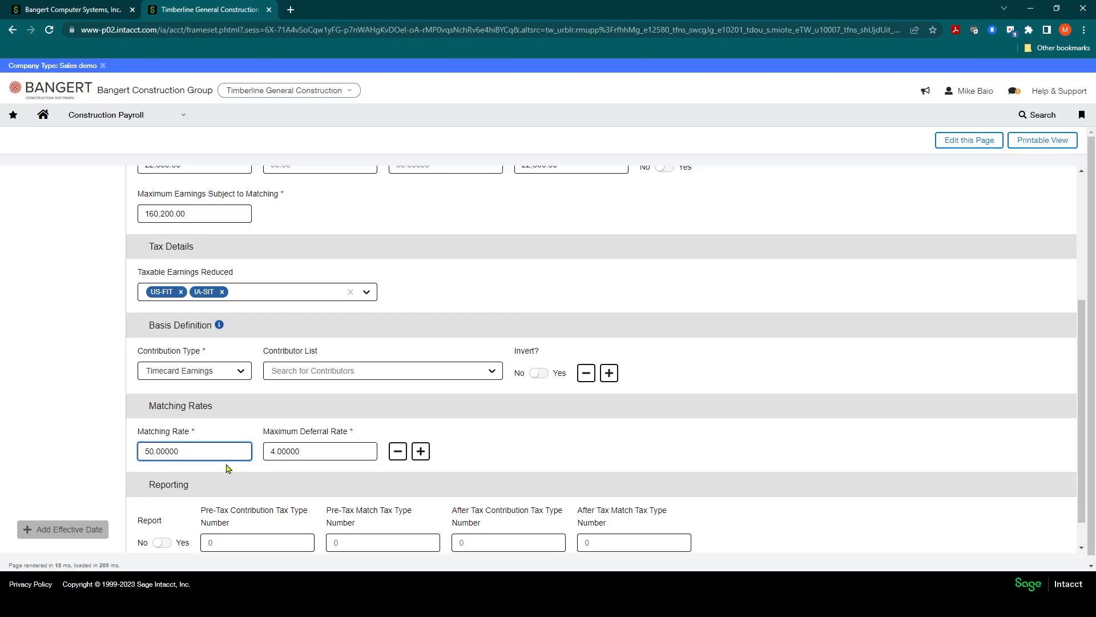
key(Tab)
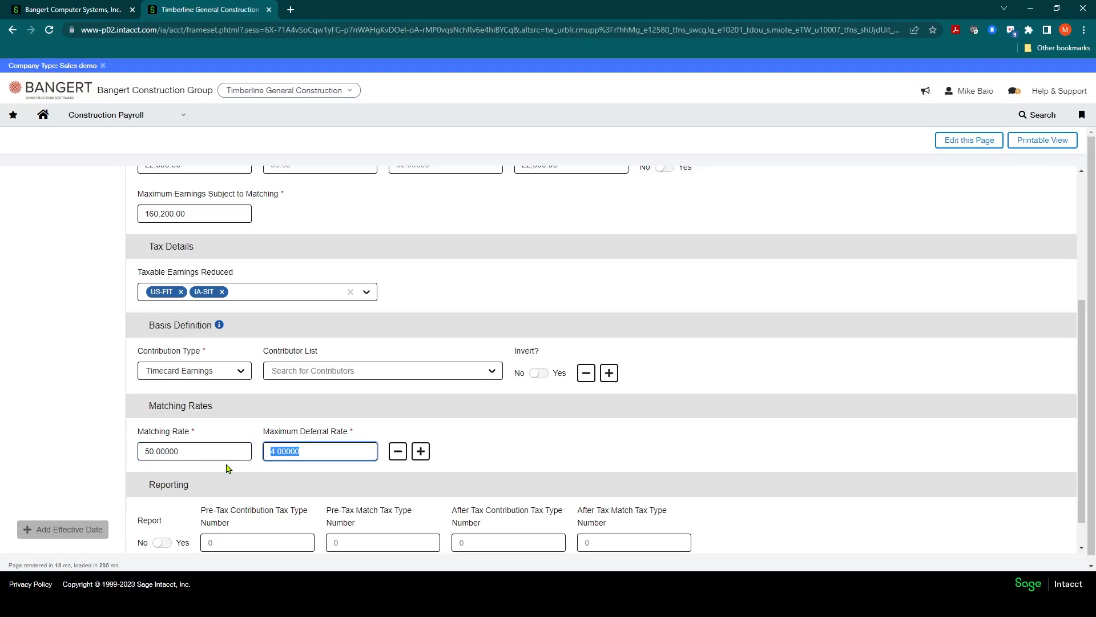
- Set the Matching Rate in the matching rate definition to 100
key(shift+Tab)
text(100)
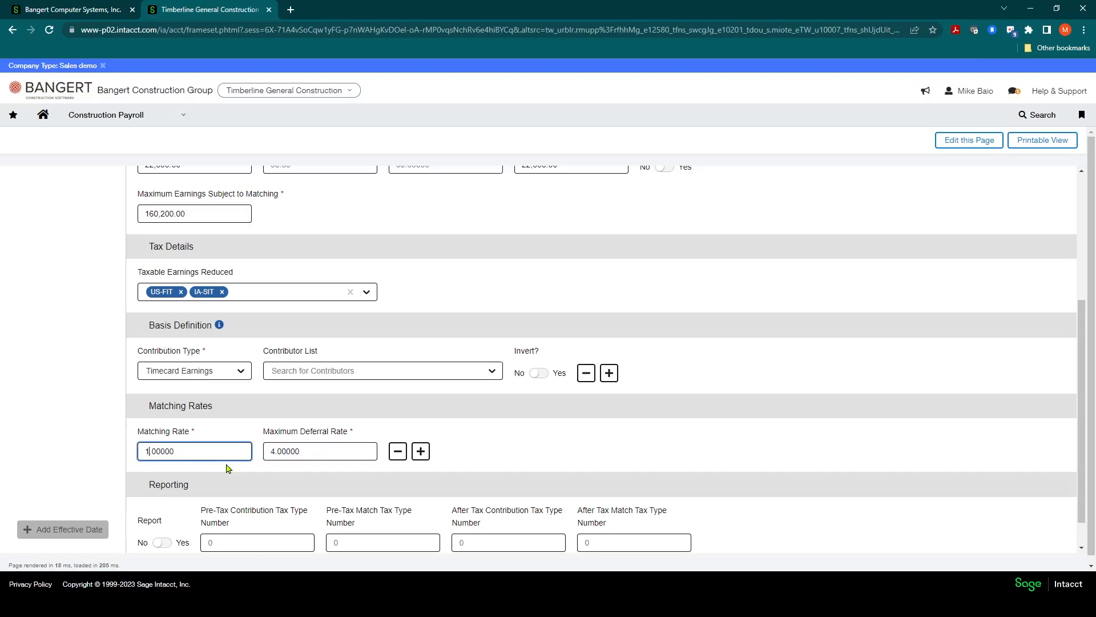
key(Tab)
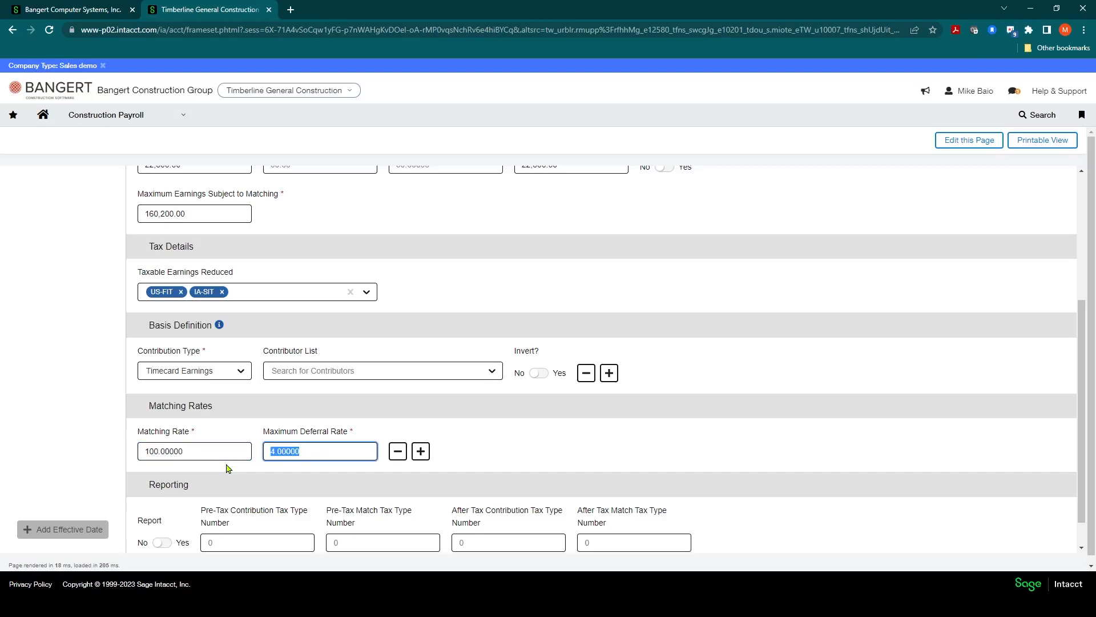
click(507, 422)
scroll(269, 514, down, 1)
click(244, 508)
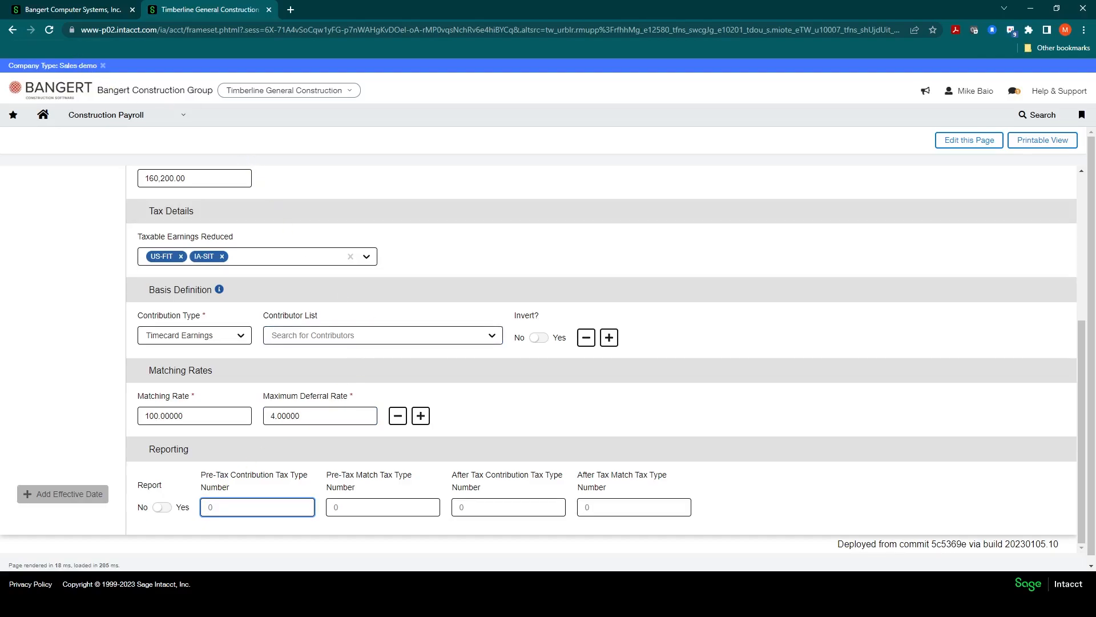
click(41, 48)
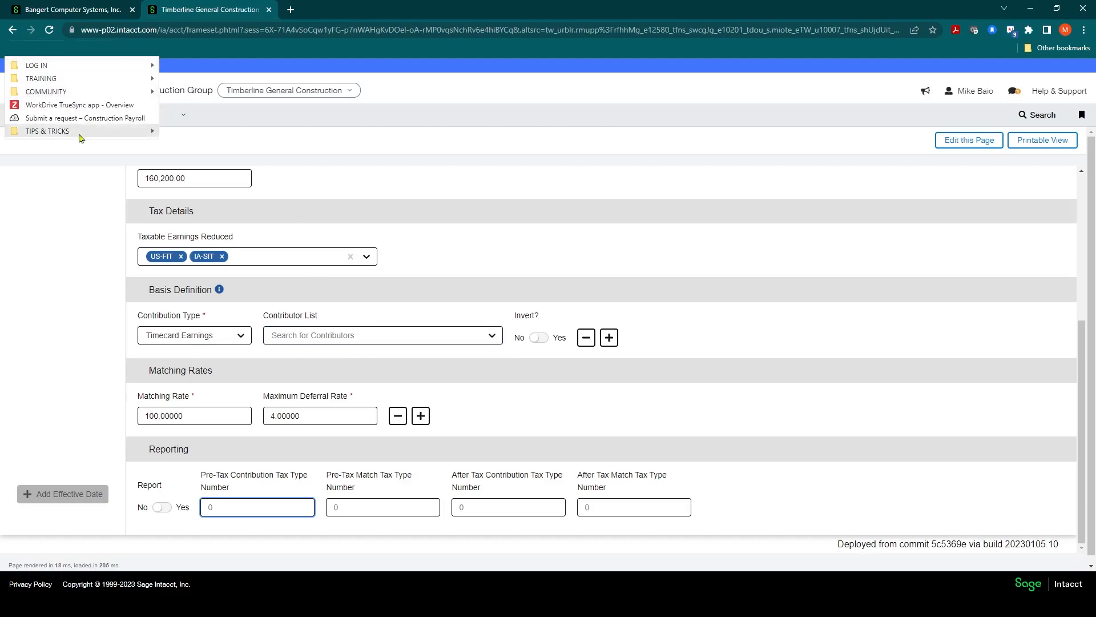
mouse_move(79, 136)
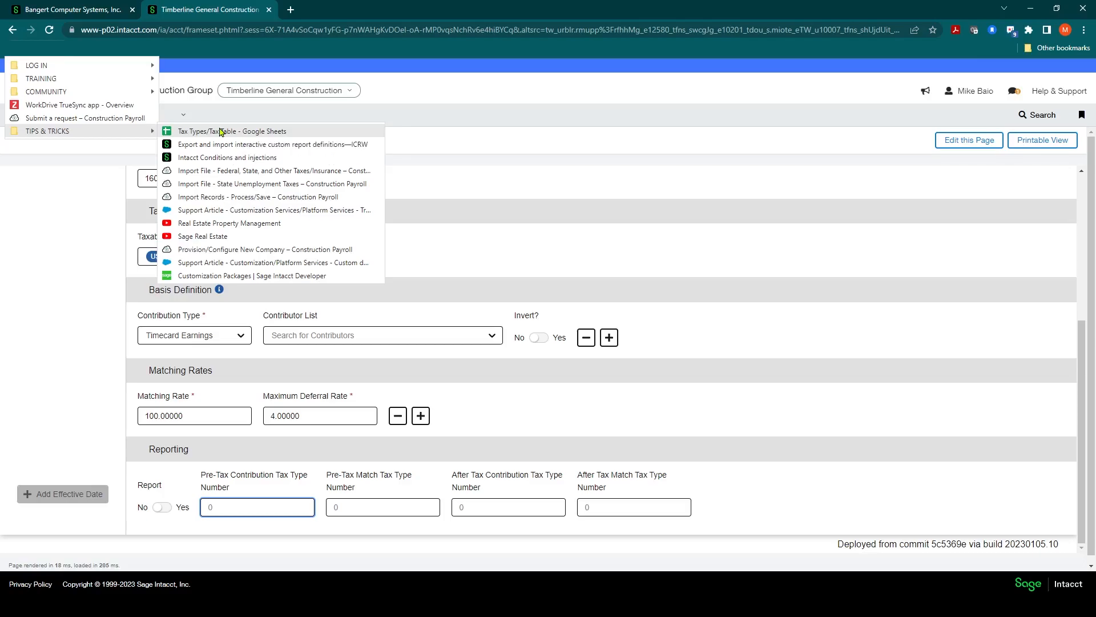
click(765, 363)
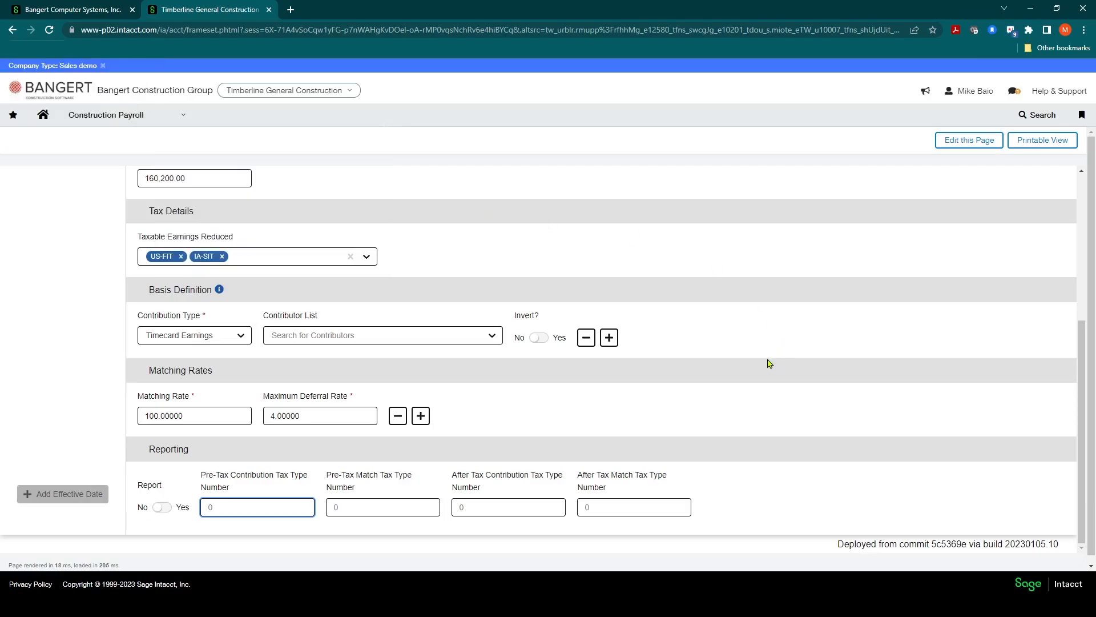
- Save the 401 K system pay modifier and dismiss the confirmation
scroll(514, 402, down, 1)
scroll(313, 460, up, 5)
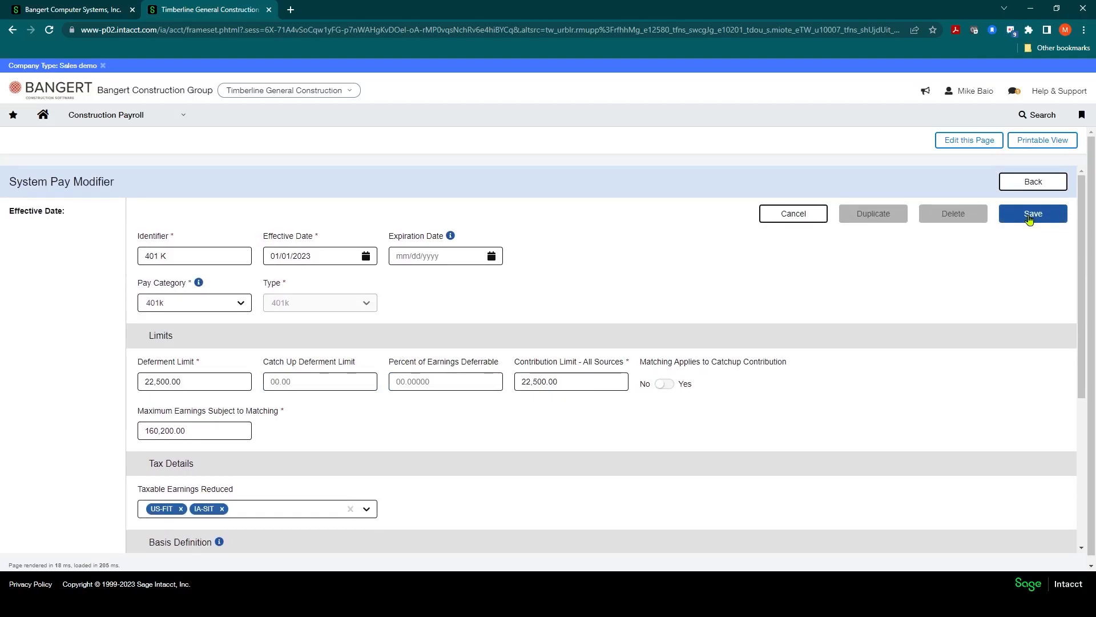
click(1030, 218)
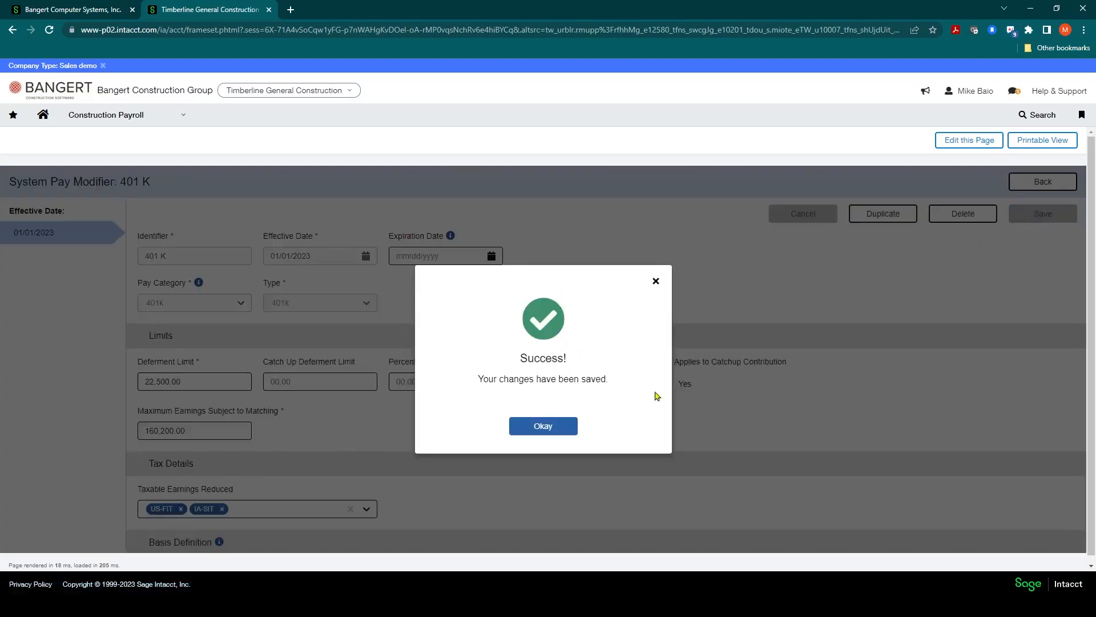
click(542, 426)
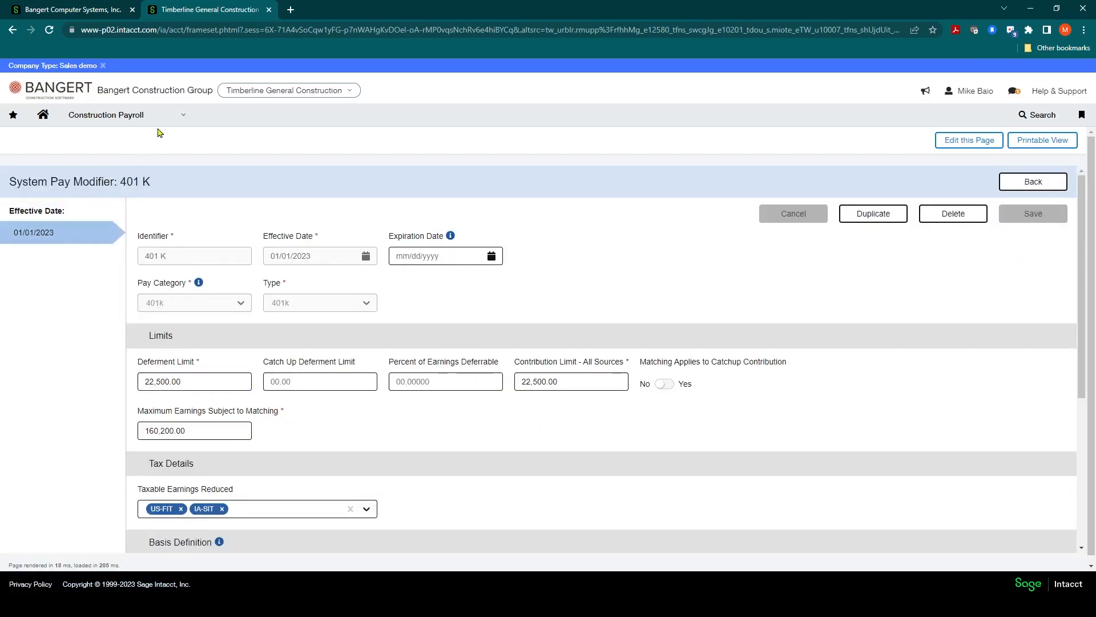
- Open the pay modifiers of the Weekly - Hourly employee whose trade is Office in the Construction Payroll employee table
click(179, 116)
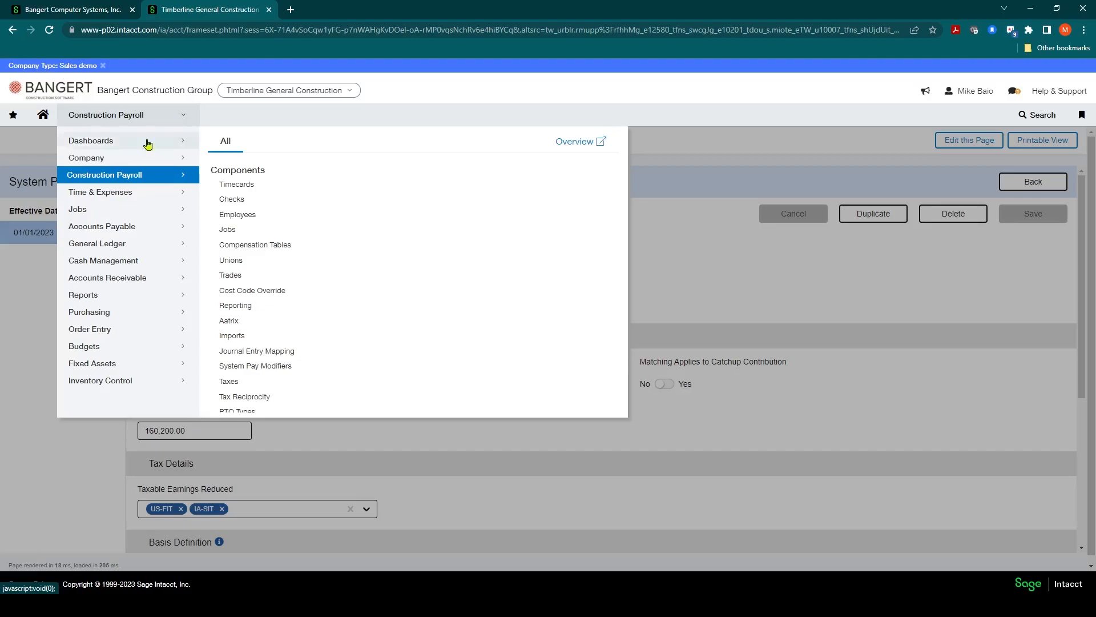
click(236, 216)
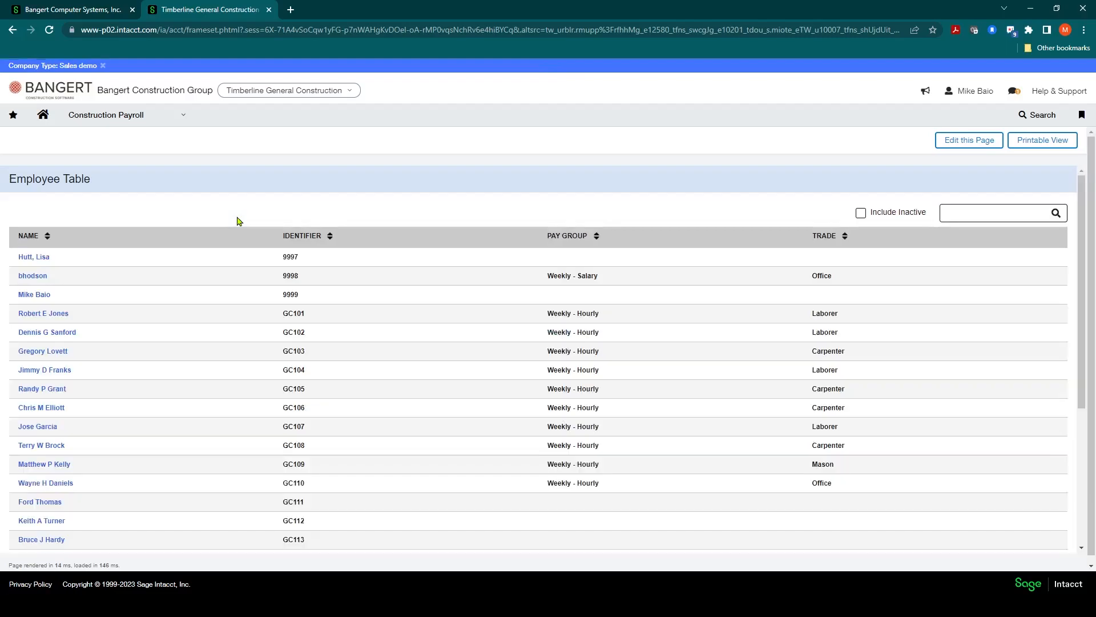
scroll(49, 470, down, 3)
scroll(49, 437, up, 3)
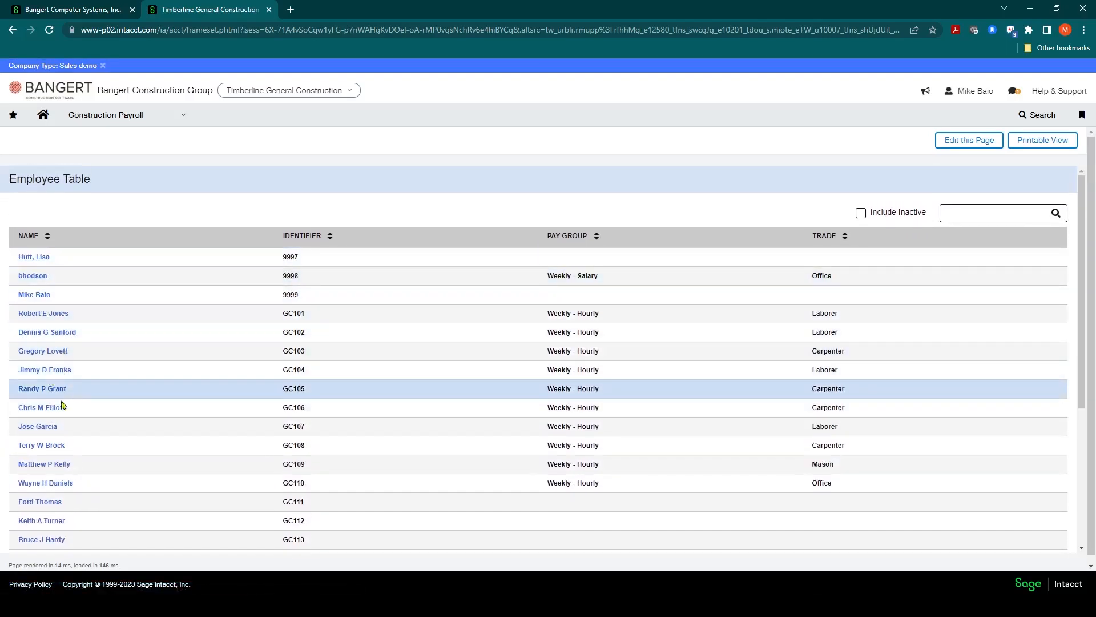
scroll(52, 448, down, 1)
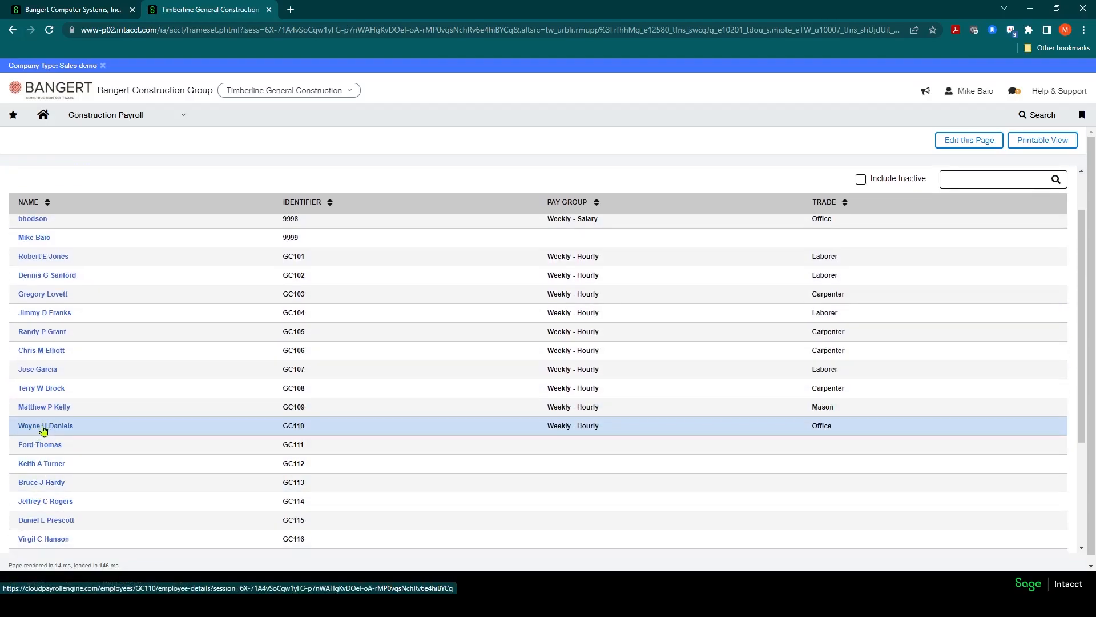
click(43, 429)
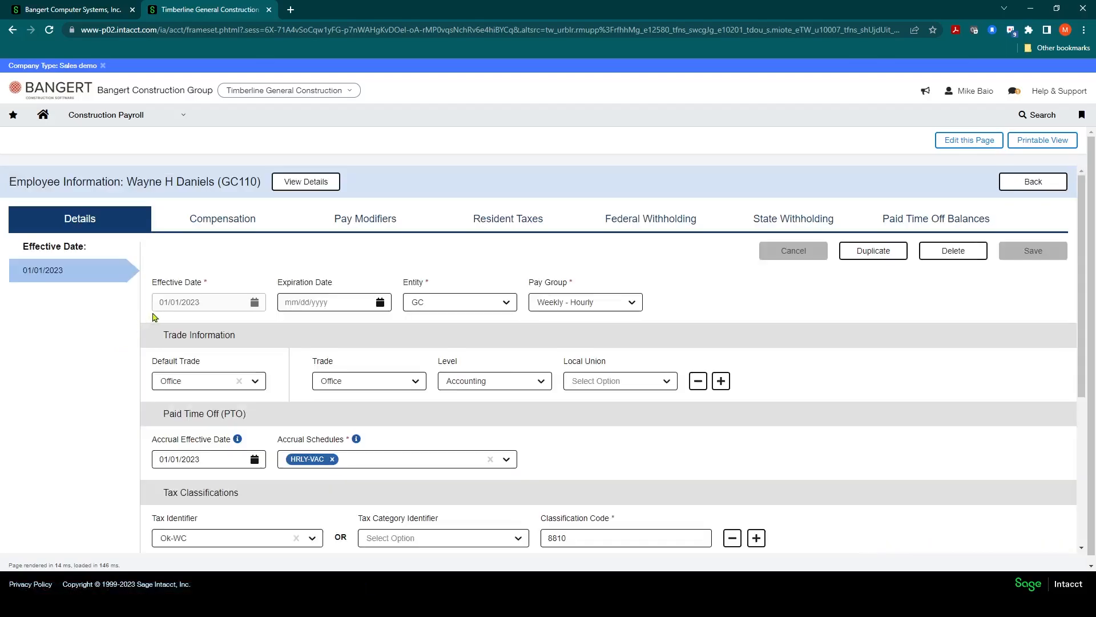
click(352, 222)
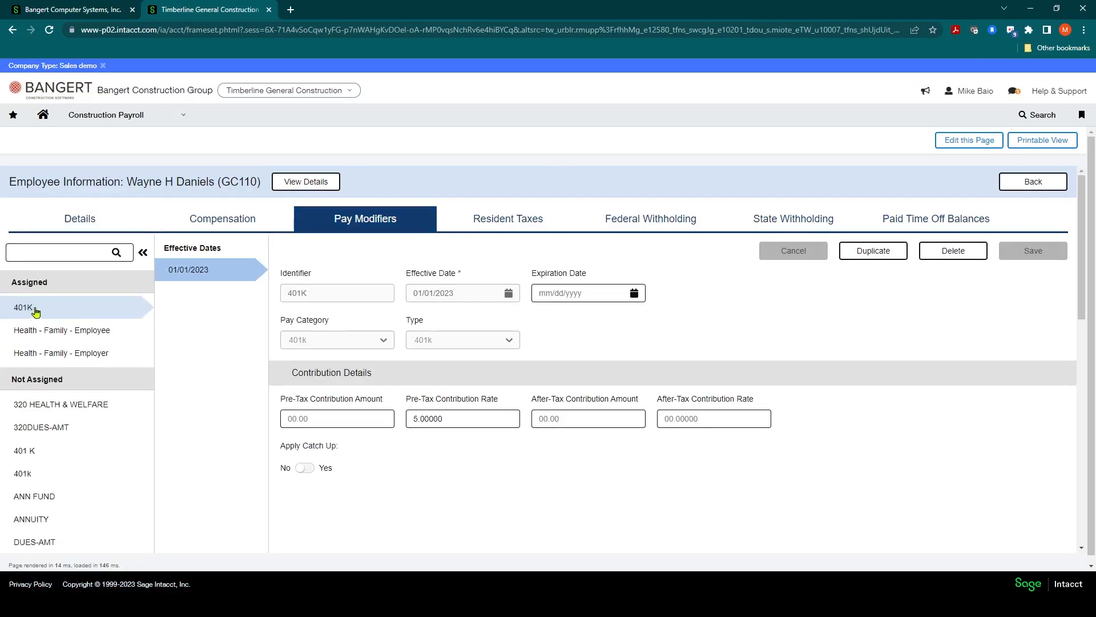
- Select the unassigned 401 K pay modifier for the employee and set its Effective Date to 01/01/2023
scroll(44, 422, down, 1)
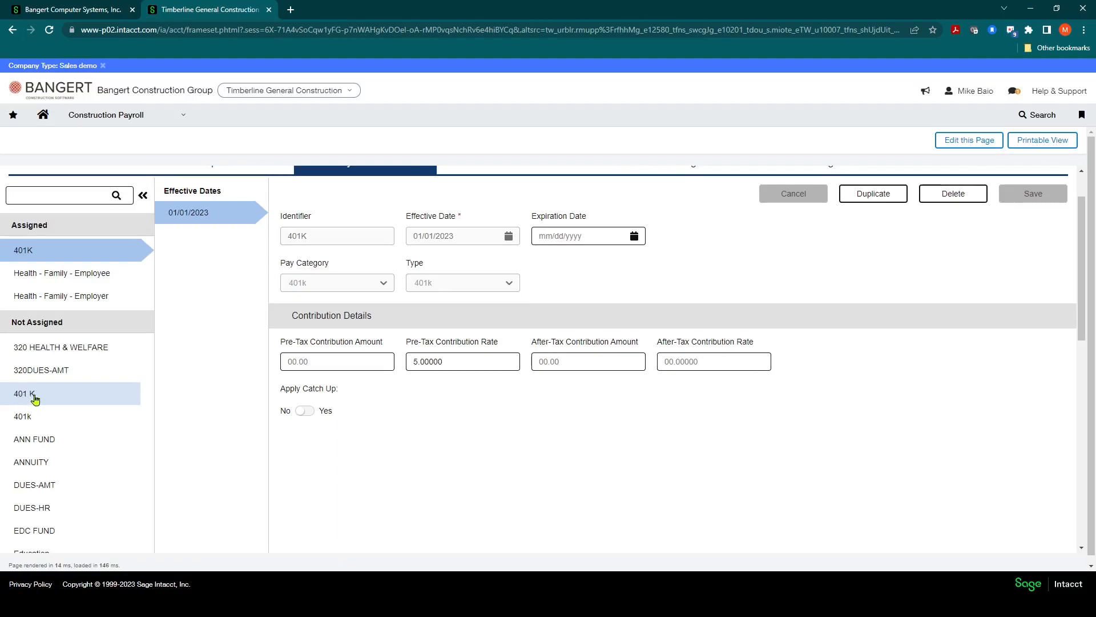
click(34, 399)
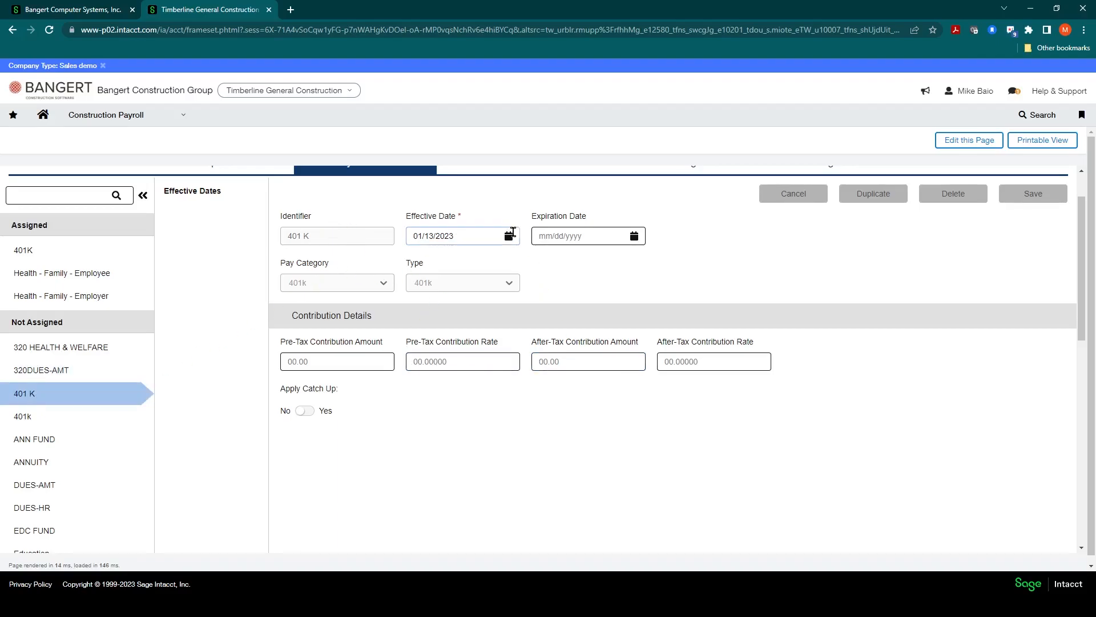
click(508, 236)
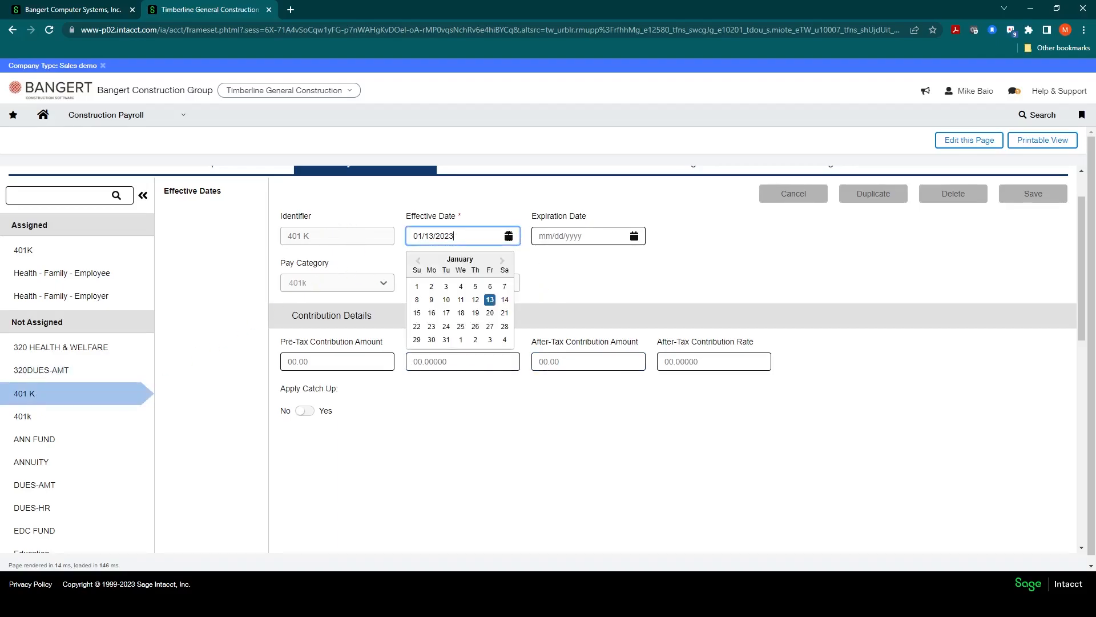
click(417, 287)
- Set the employee's Pre-Tax Contribution Rate for 401 K to 6 and save the assignment
click(316, 363)
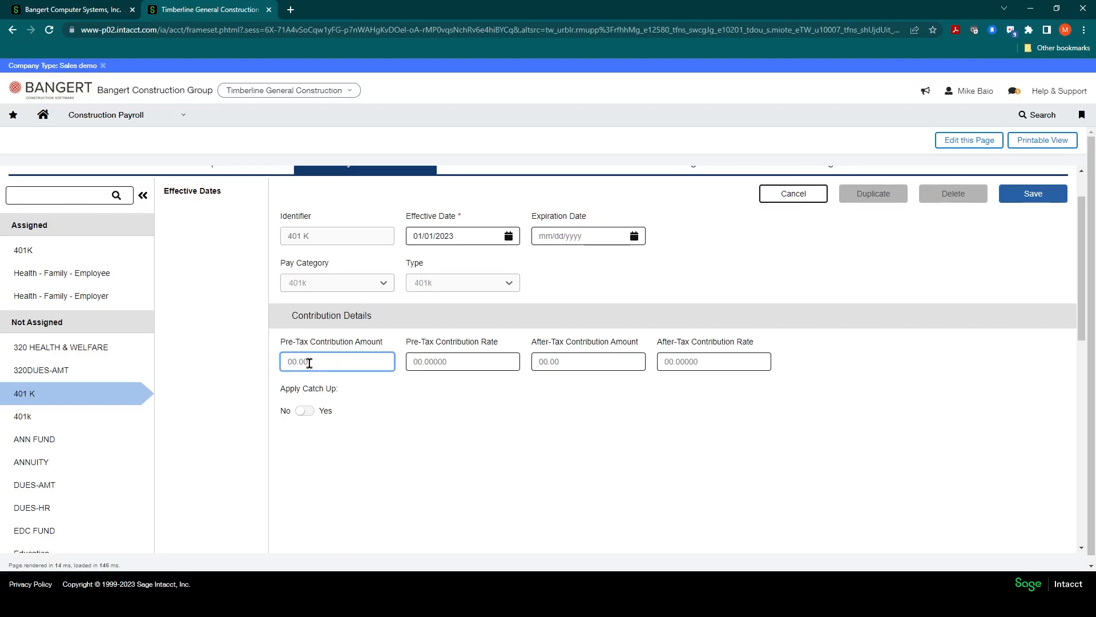
click(473, 355)
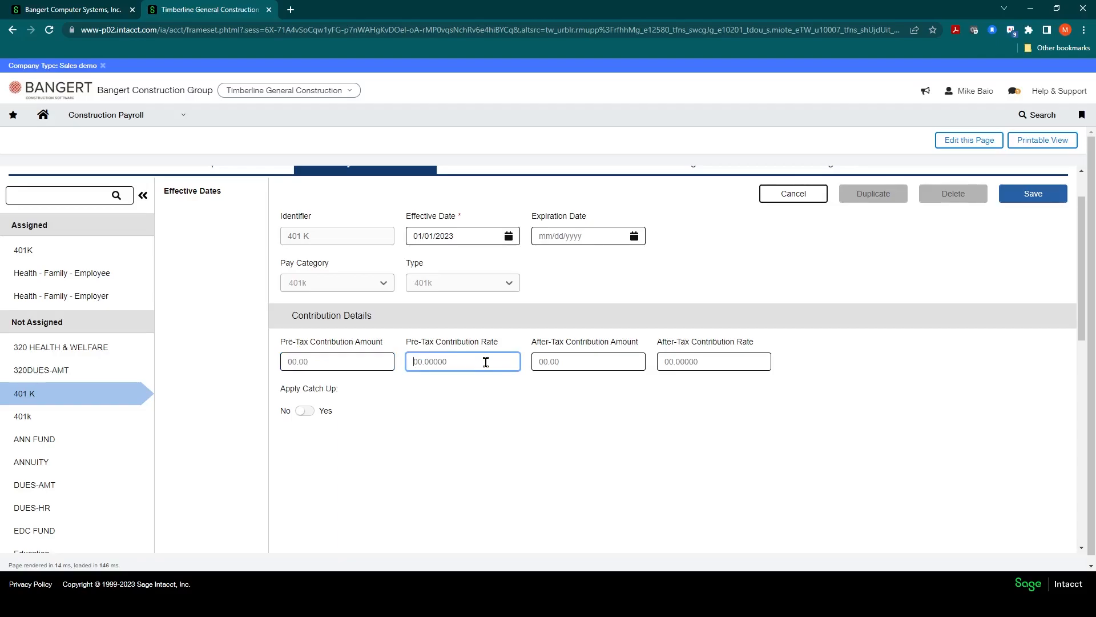
text(6)
key(Tab)
click(482, 363)
click(1020, 196)
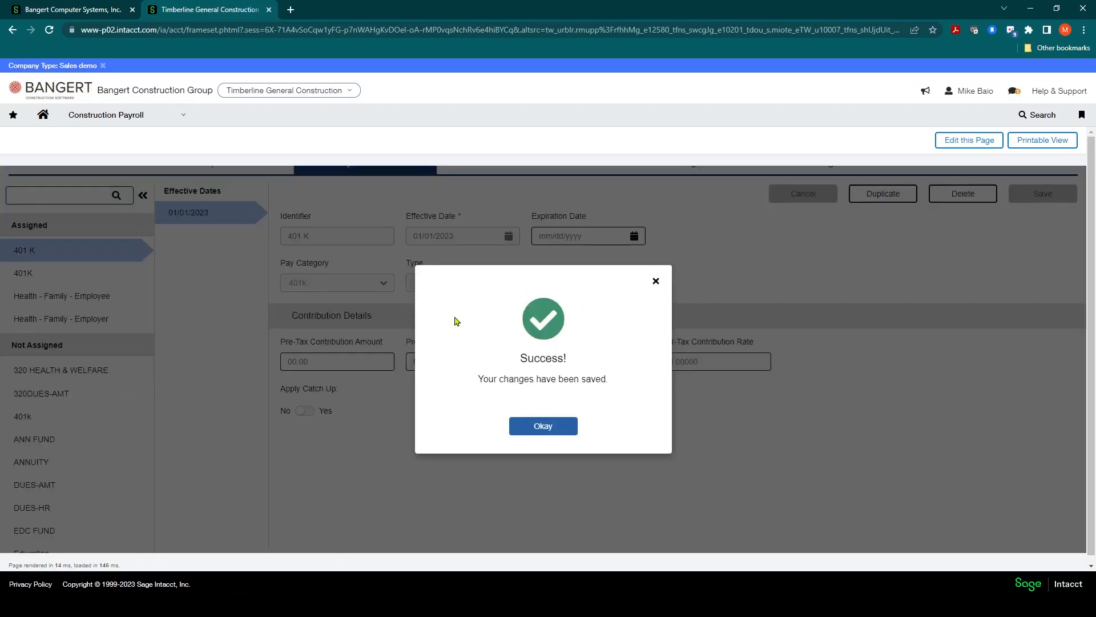
click(547, 427)
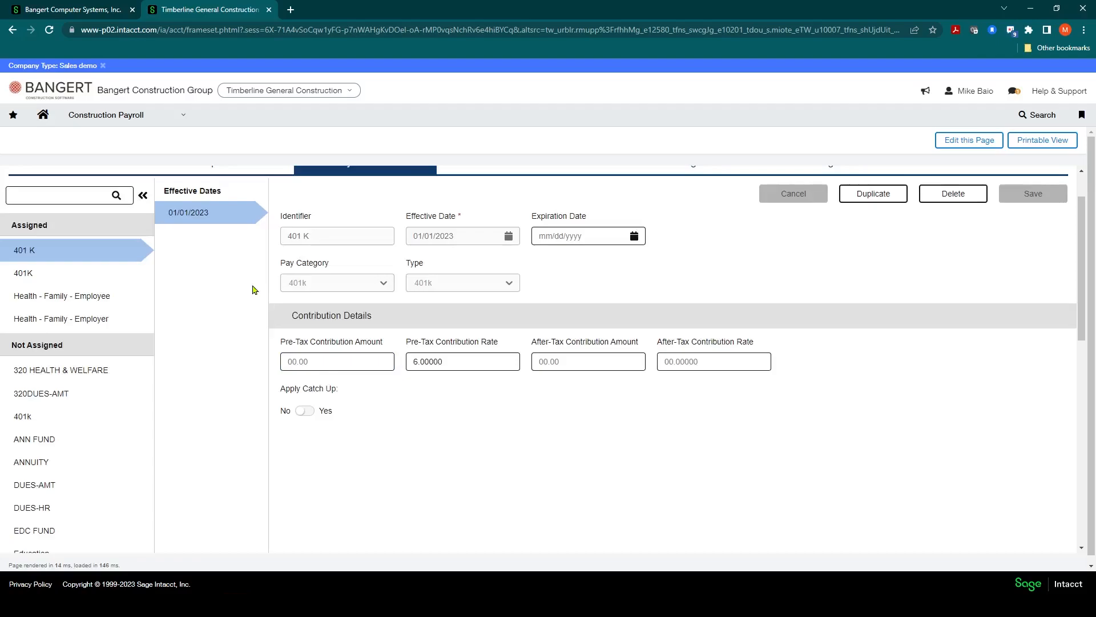